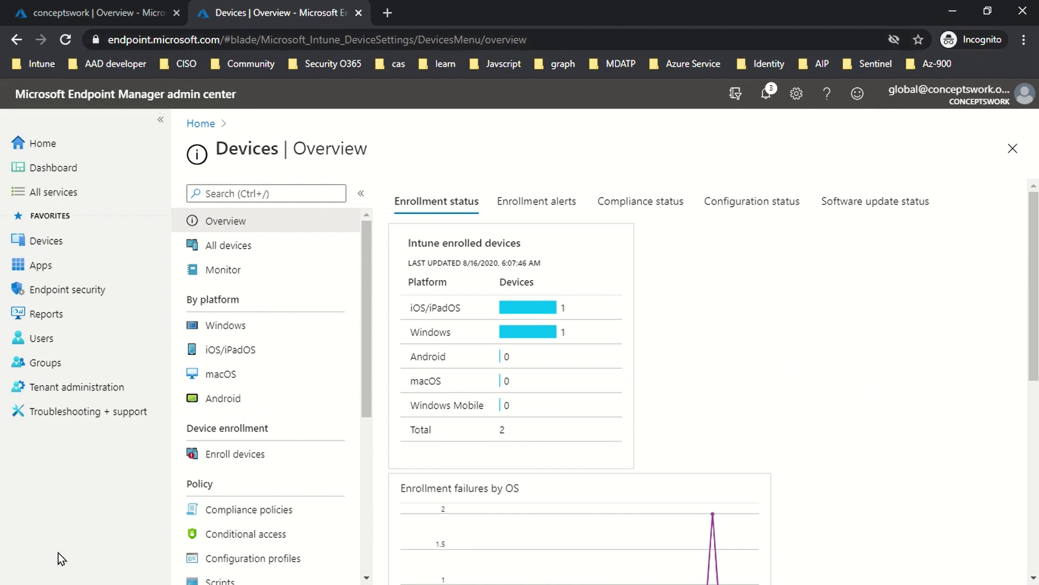
Step: Navigate to Enrollment restrictions, which lists BlockPersonalDevice at priority 1 and the default 5-device limit
click(54, 244)
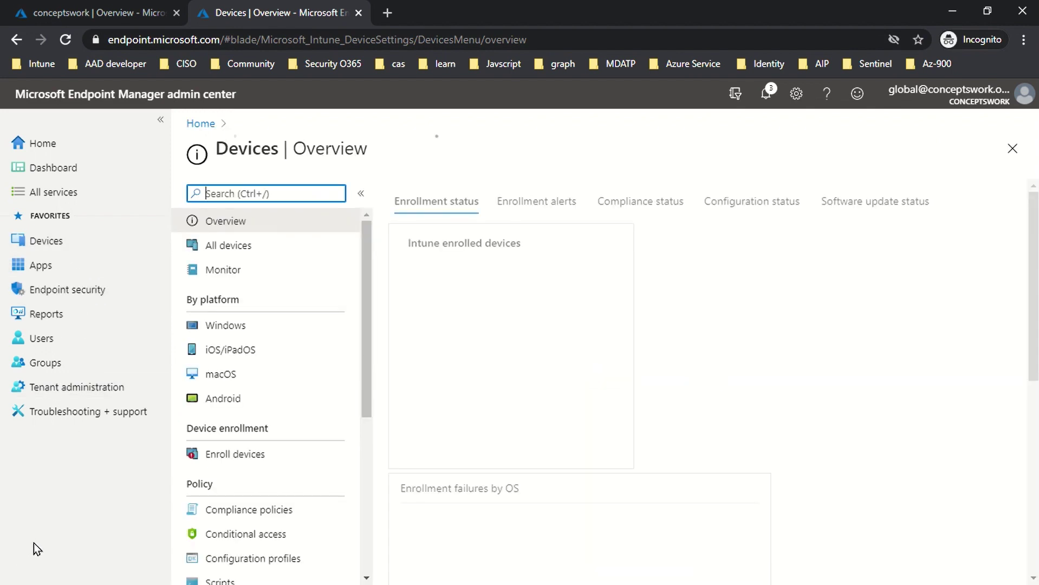
click(217, 459)
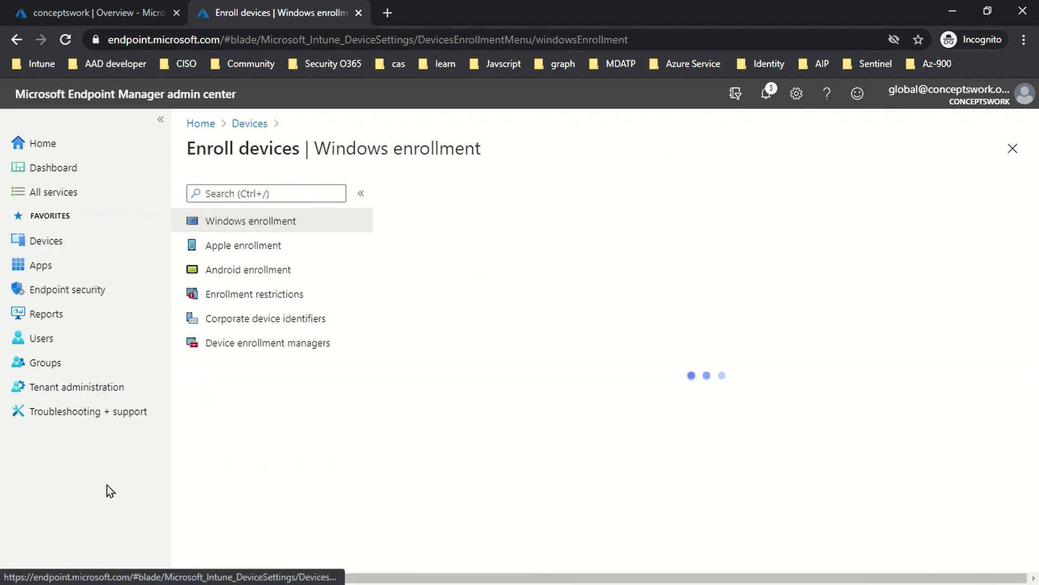
click(251, 297)
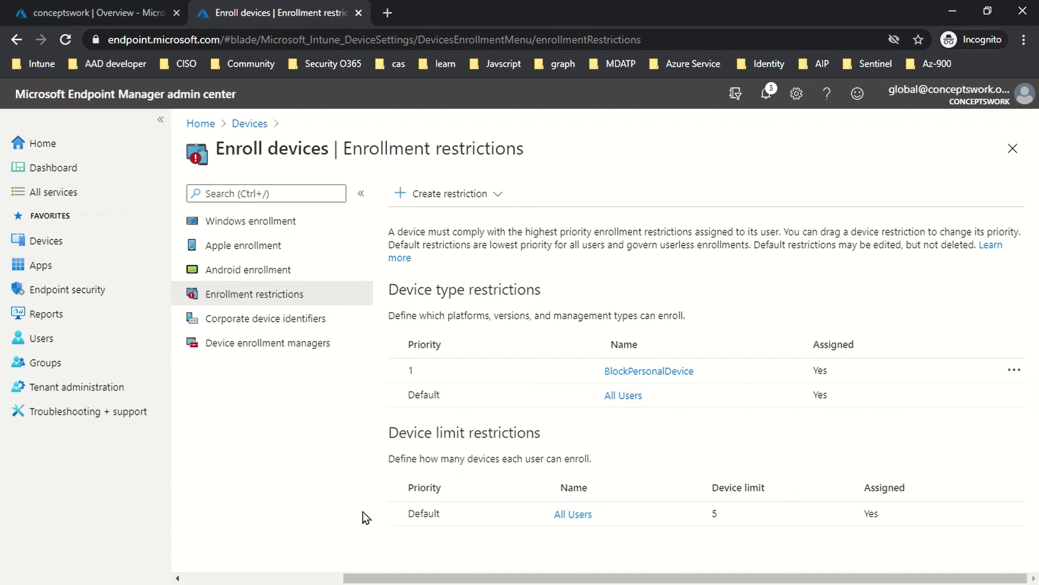
Step: Open the All Users restriction's device limit for editing and view the available limit values
click(563, 516)
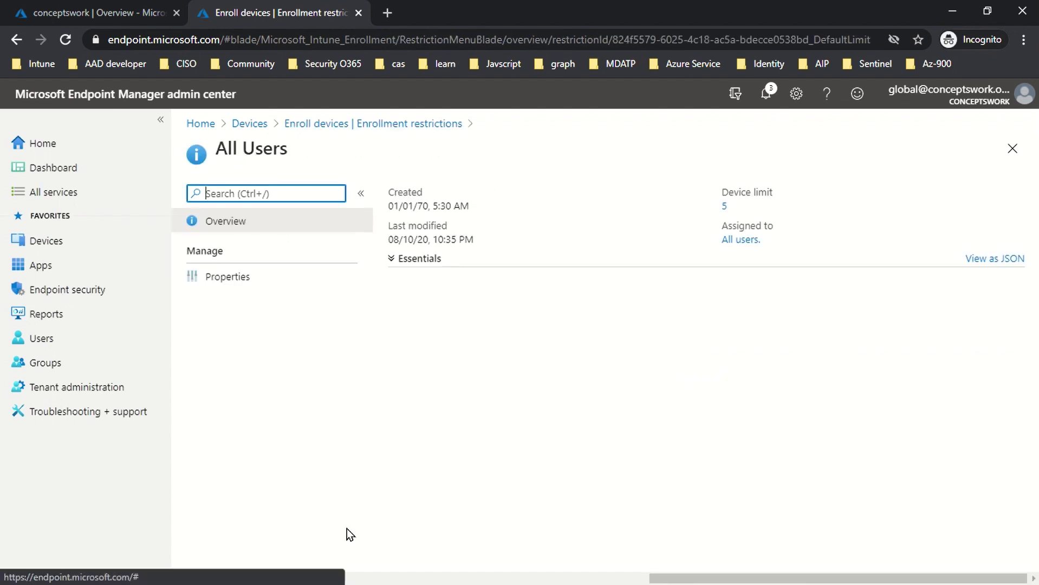
click(260, 284)
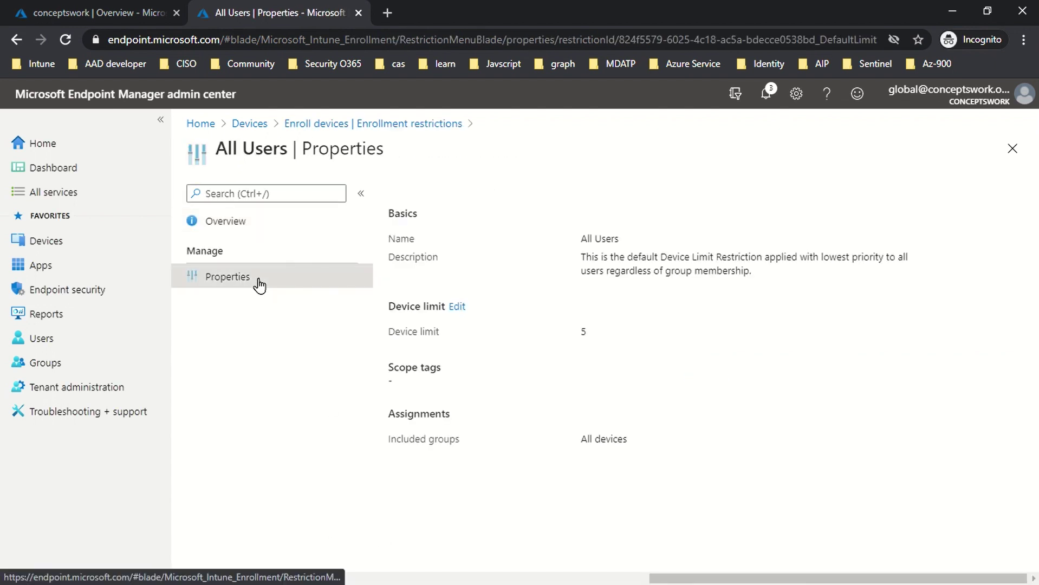
drag(492, 331, 675, 337)
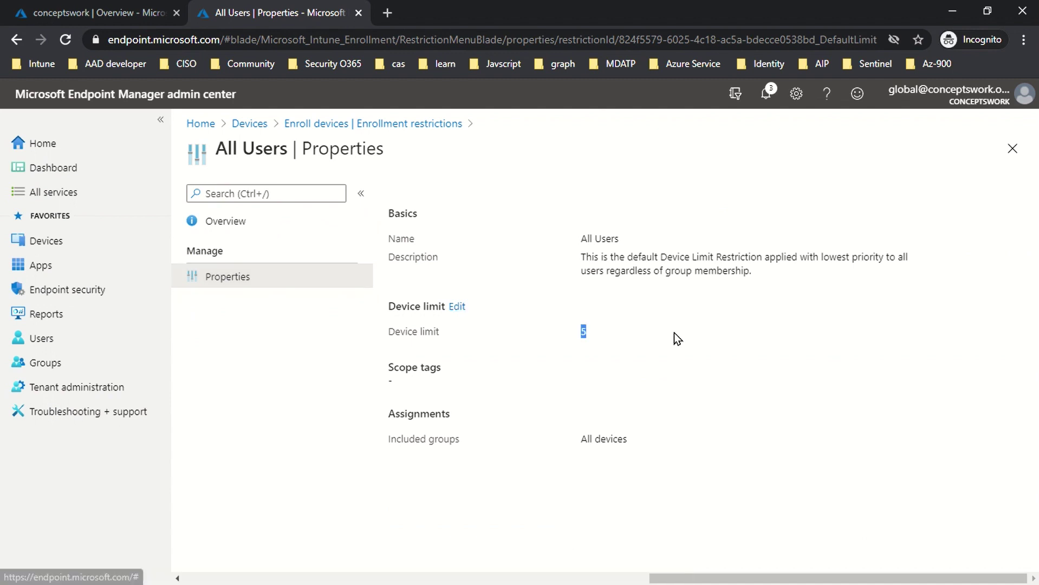
click(457, 306)
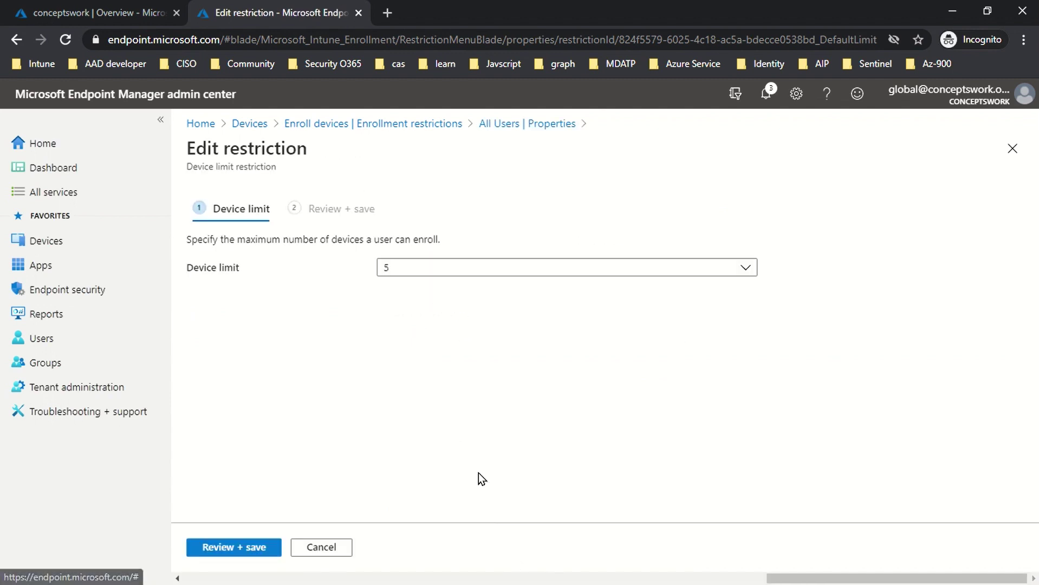
click(452, 275)
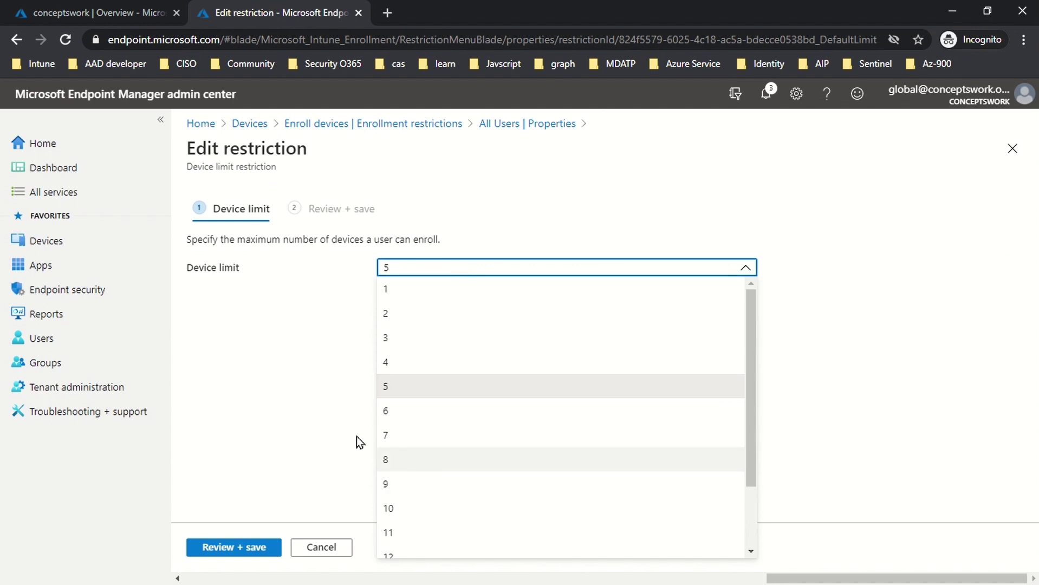
Step: Cancel the edit, keeping the limit at 5, and bring up the restriction types to create
click(305, 453)
click(325, 546)
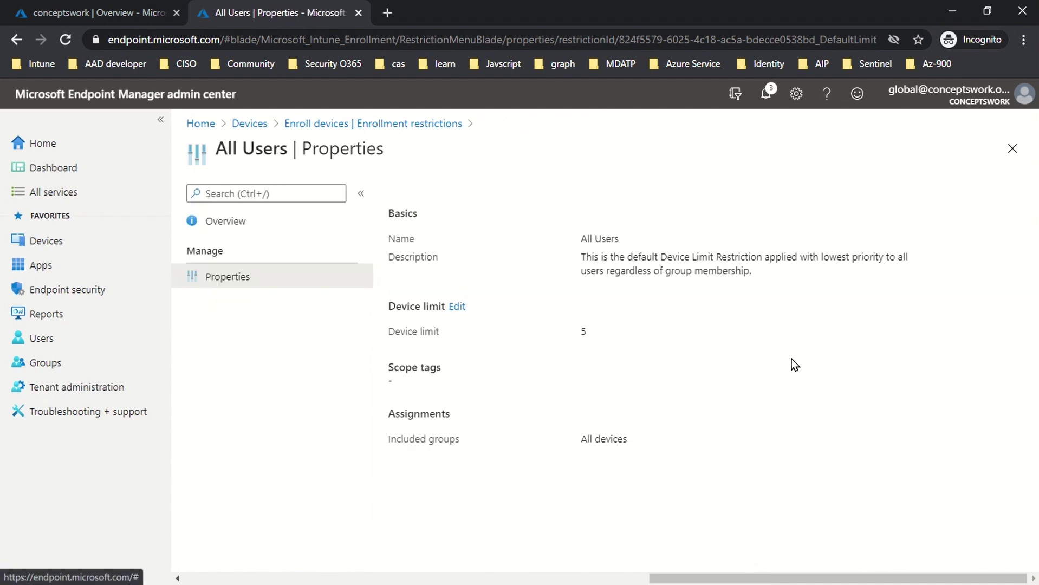
click(1013, 149)
click(466, 194)
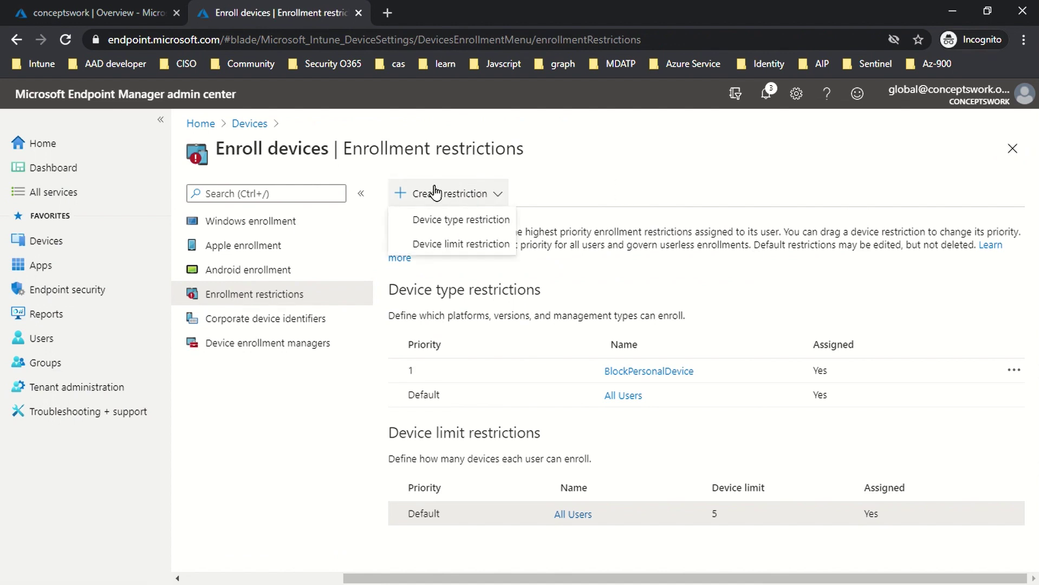
click(450, 245)
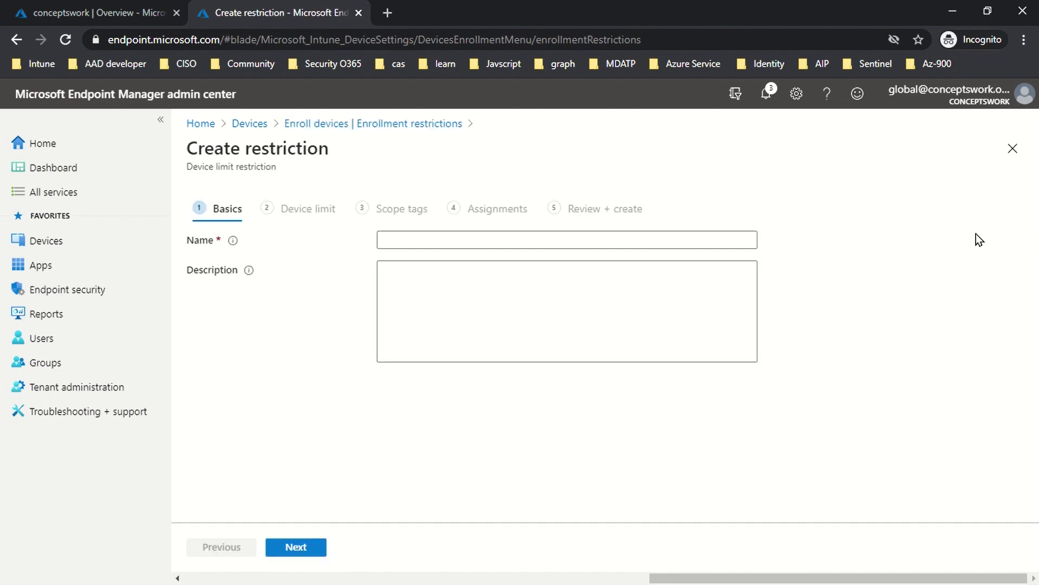
click(498, 234)
text(De)
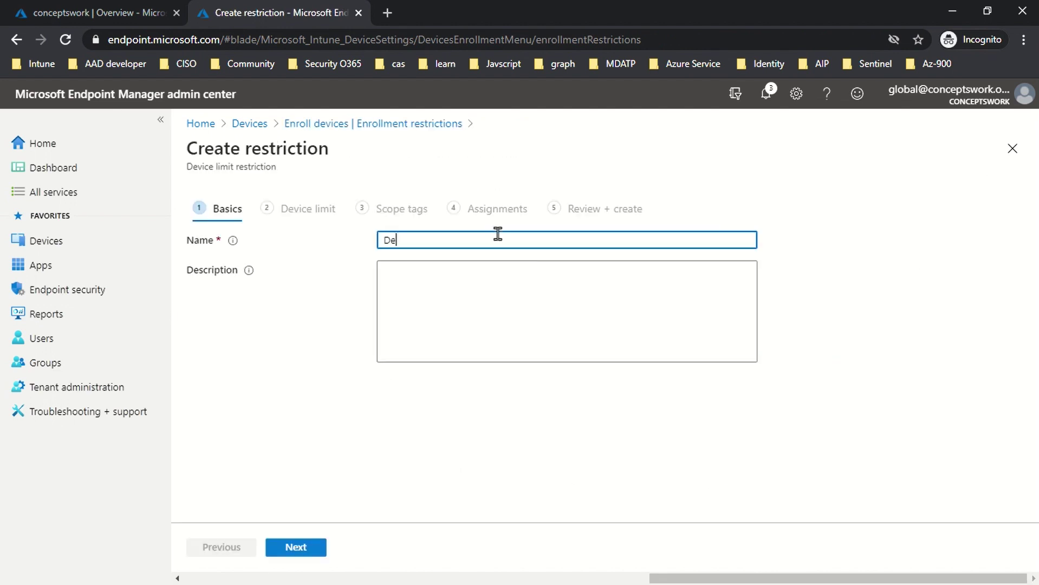
text(vice Limit)
click(293, 547)
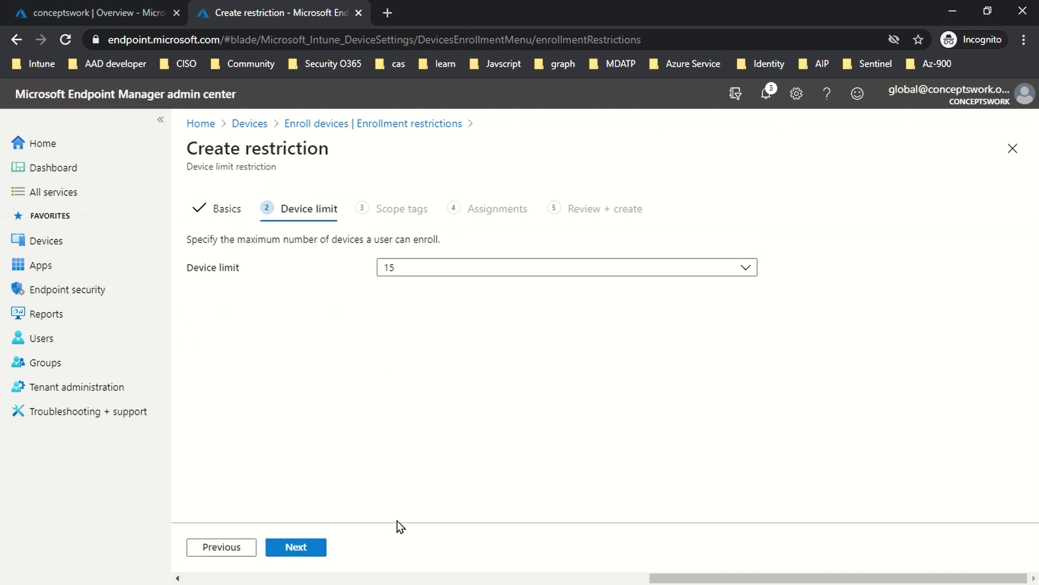
click(411, 267)
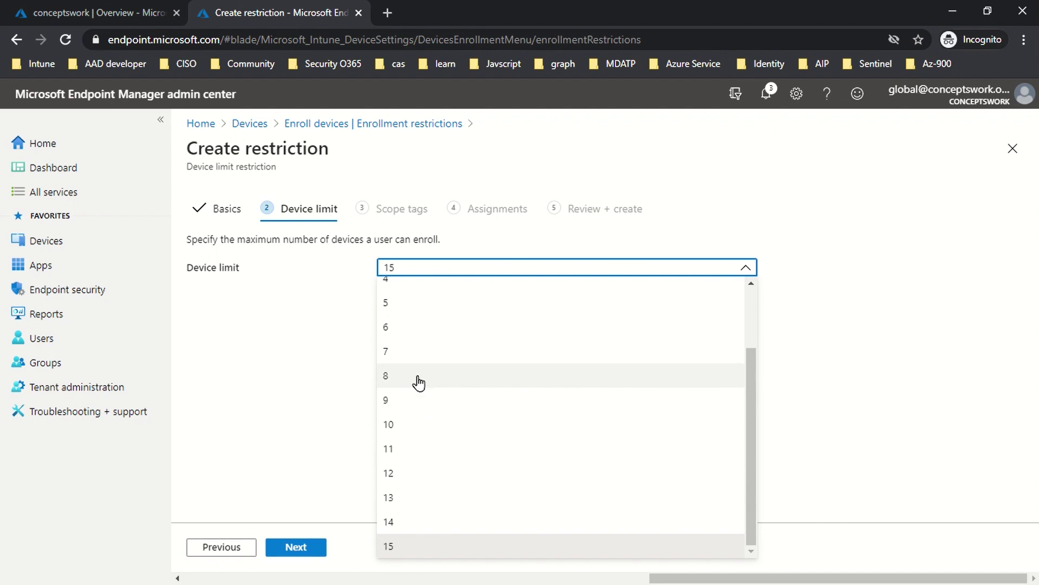
click(418, 383)
click(284, 547)
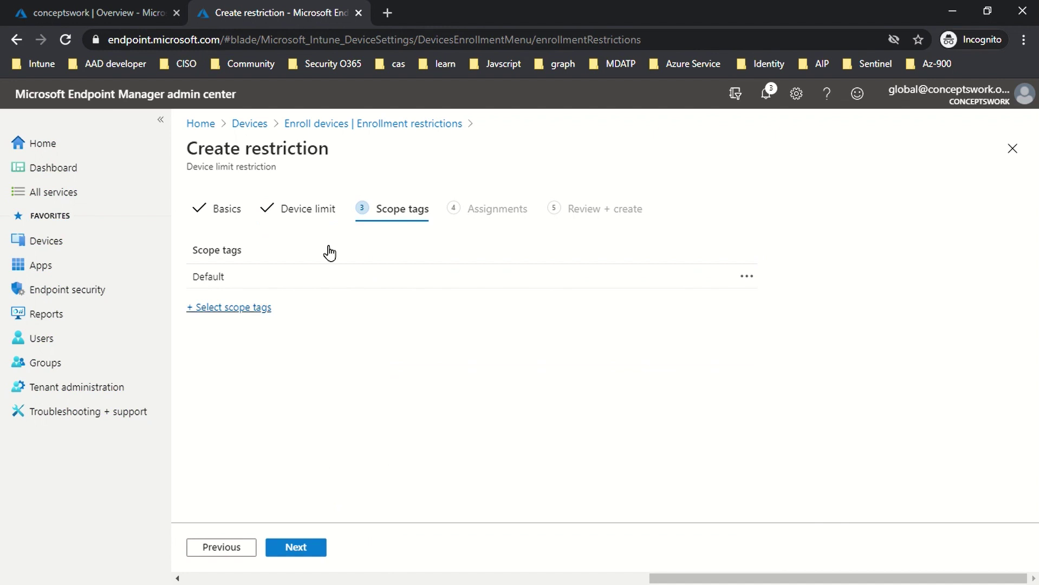
click(281, 543)
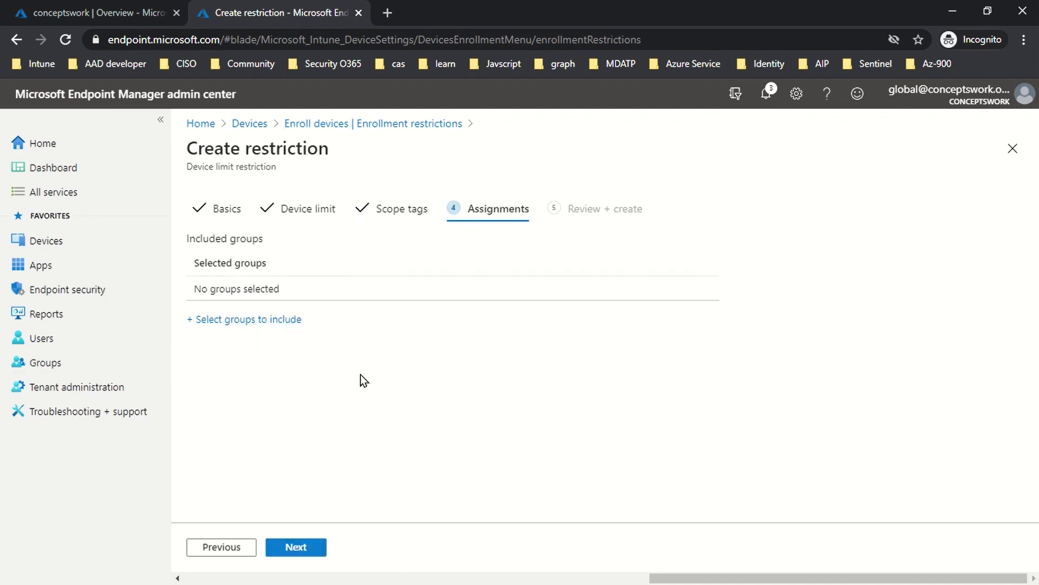
click(302, 549)
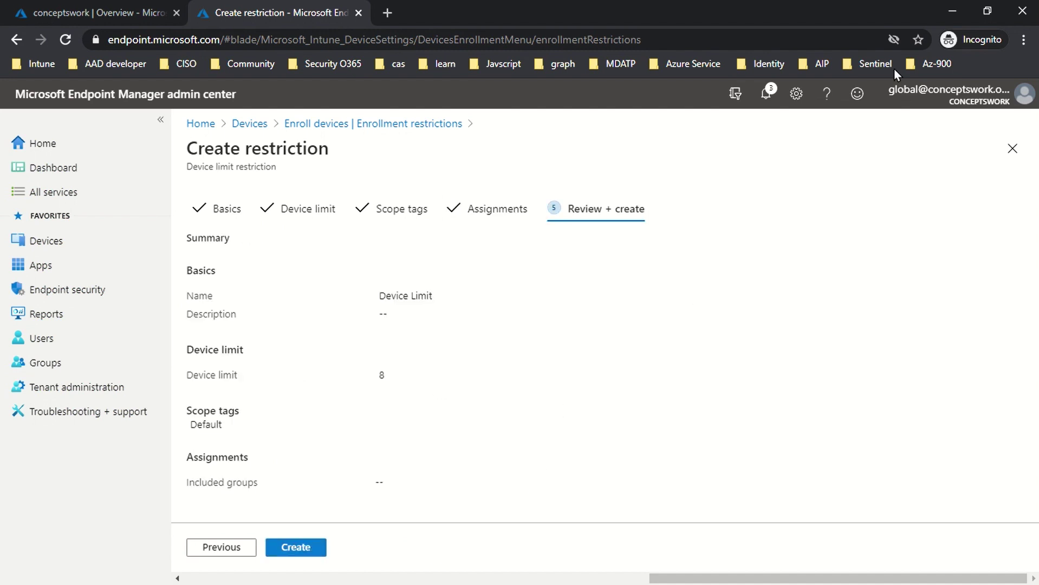
click(1013, 149)
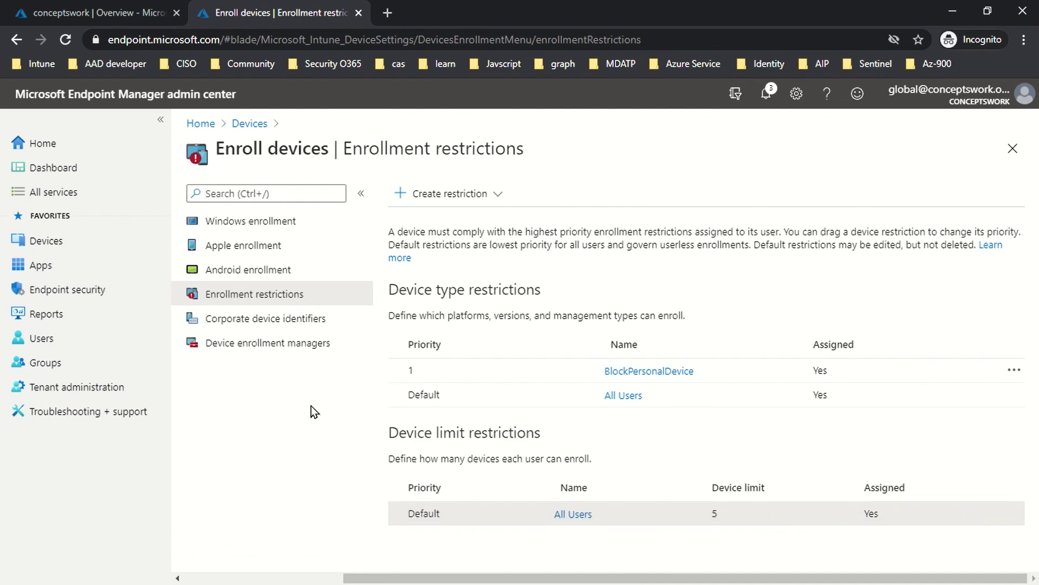
Step: Start a device type restriction named 'Device Type Restrict' and advance to its platform settings
click(452, 203)
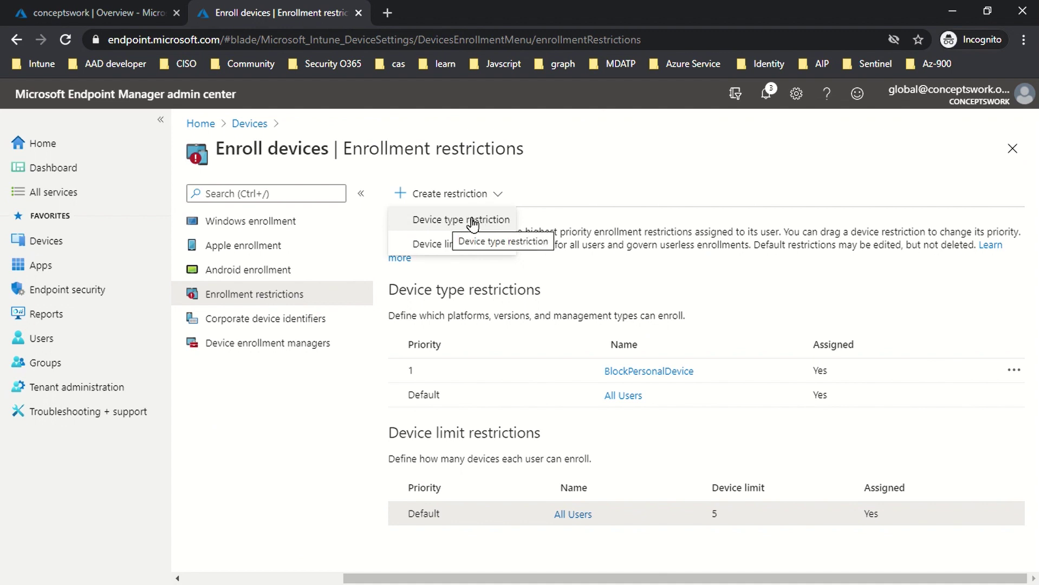
click(451, 222)
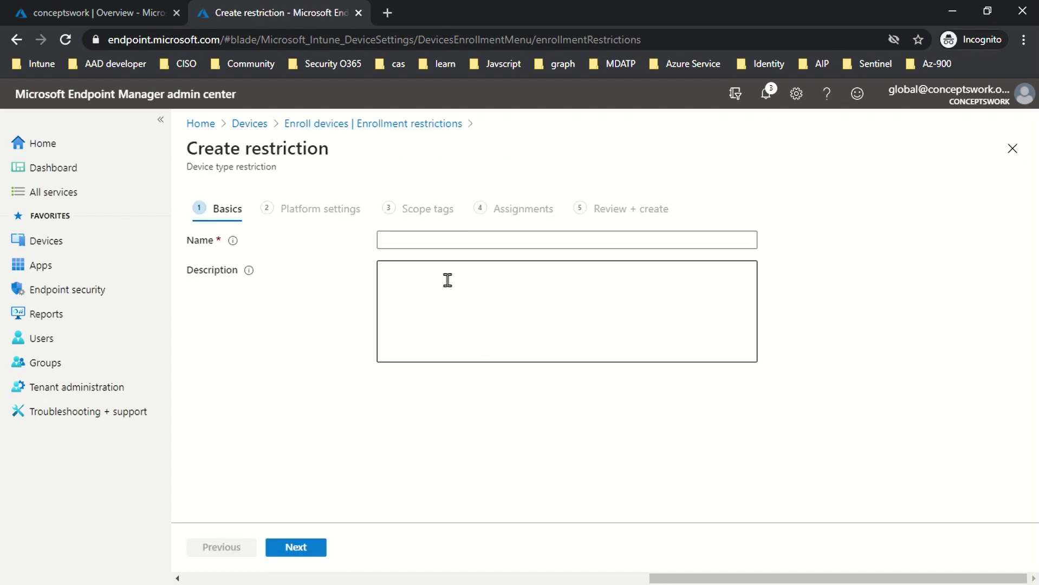
click(436, 241)
text(Device Type Restrict)
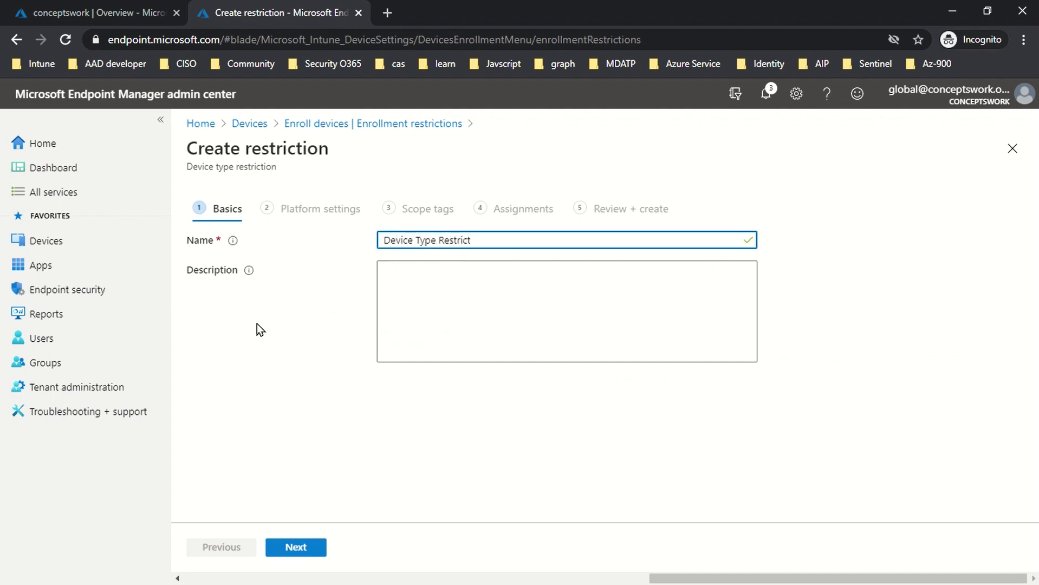
click(304, 547)
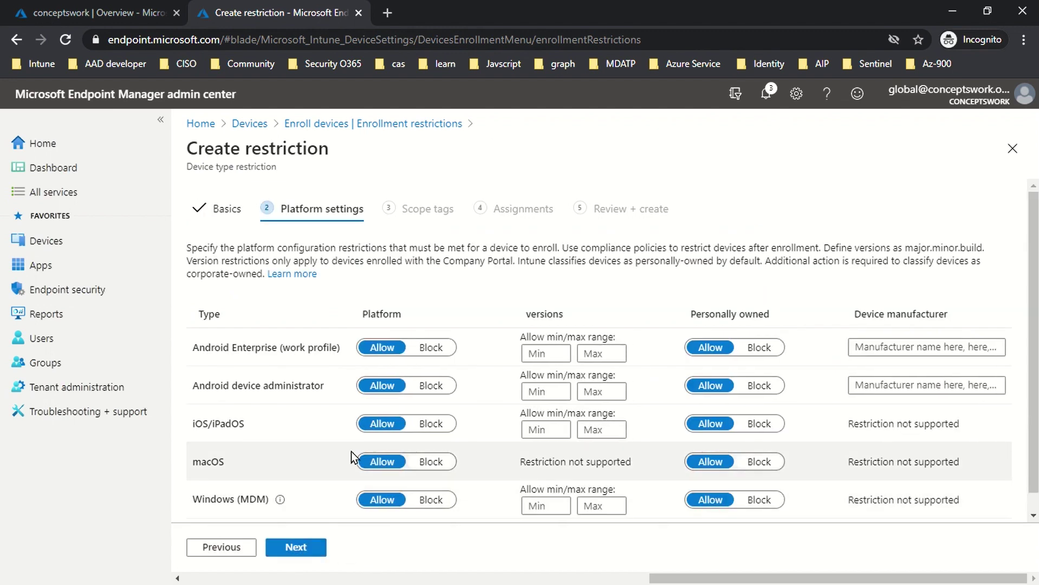
Step: Set Windows (MDM) personally owned devices to Block with minimum version 10.0, then continue
scroll(542, 393, down, 1)
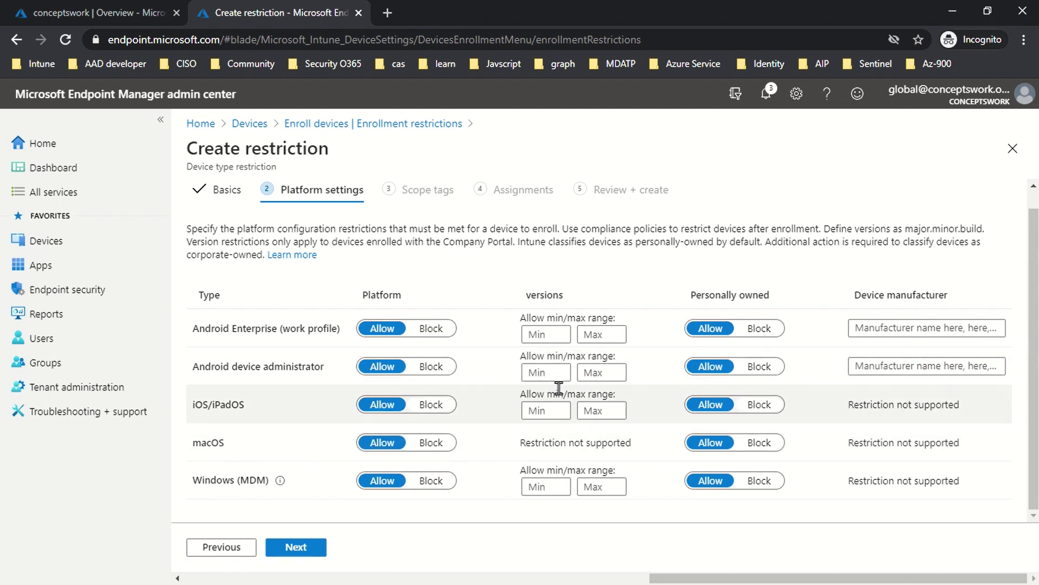
click(756, 482)
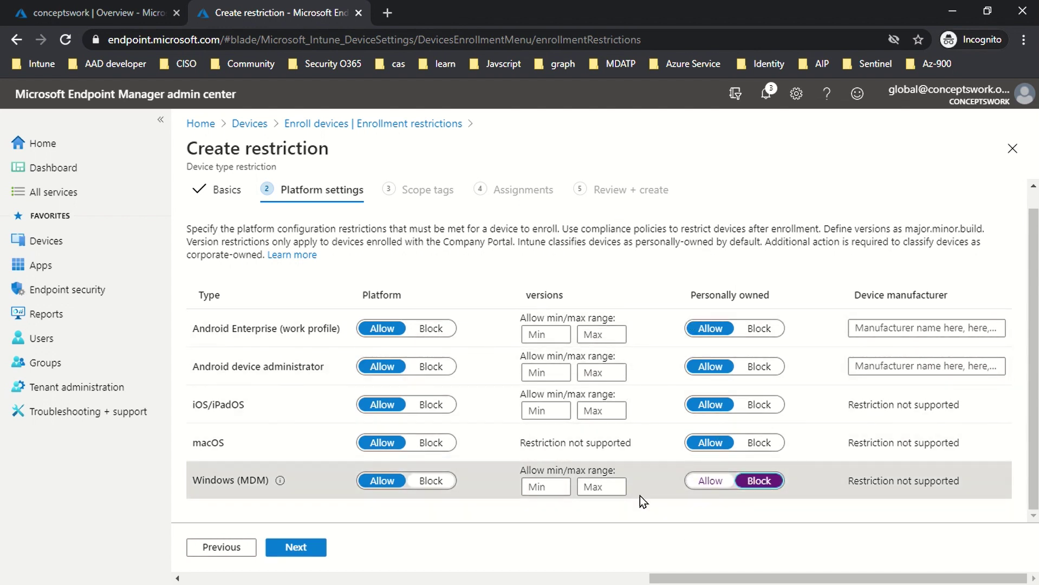
click(534, 487)
text(10.0)
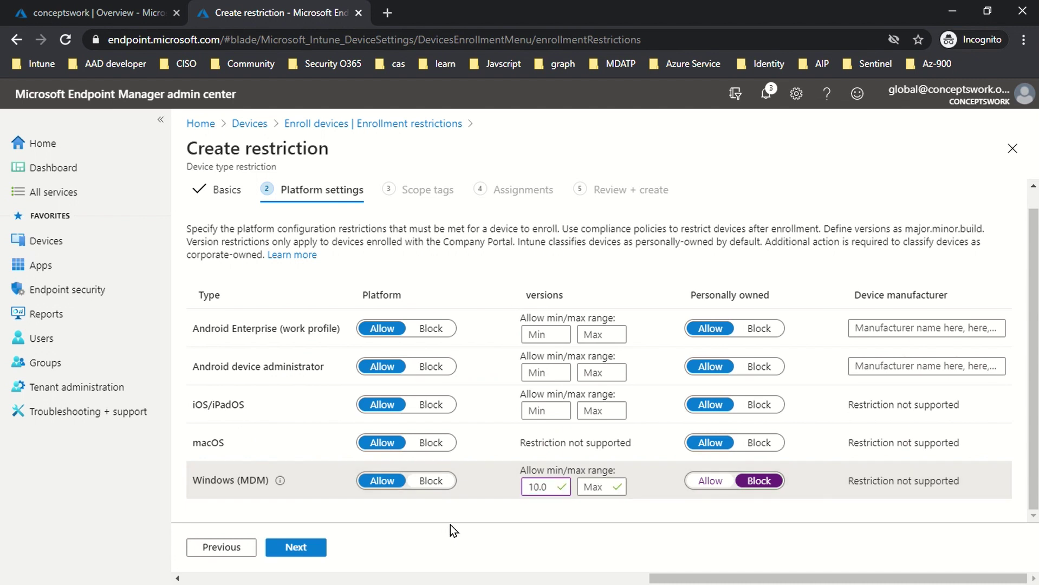
click(549, 489)
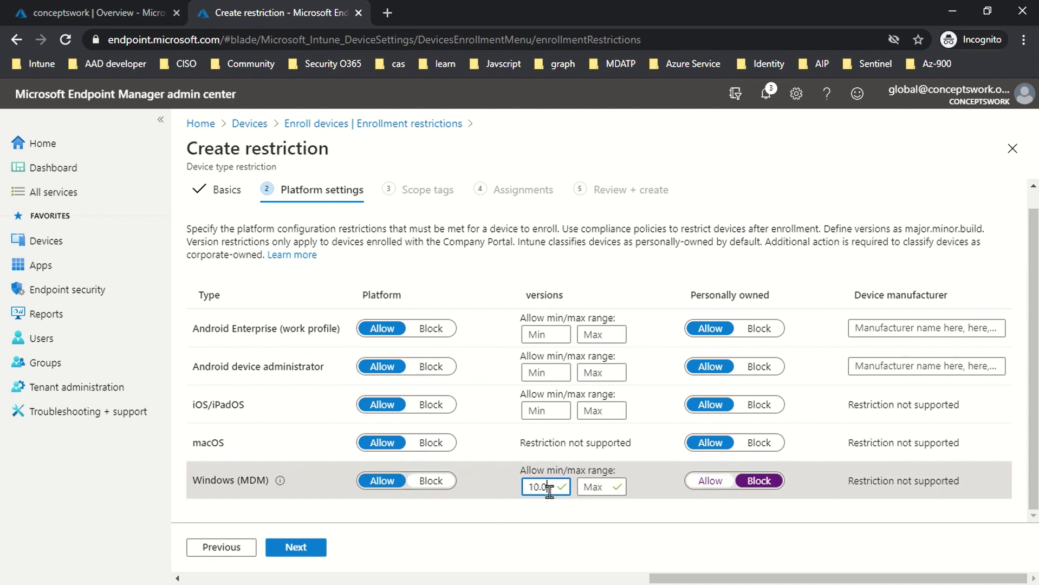
double_click(546, 489)
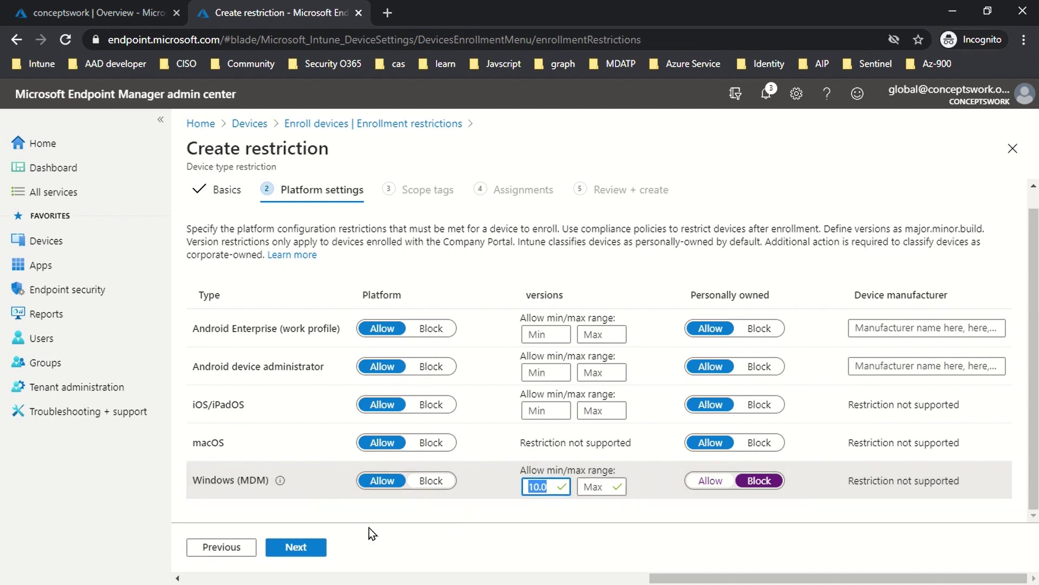
click(295, 546)
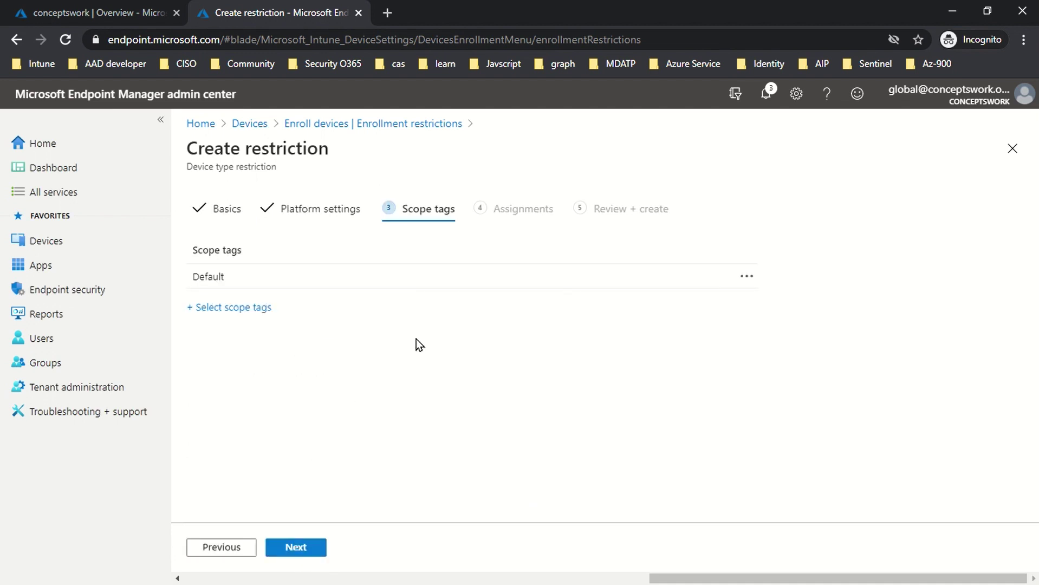
Step: Step past scope tags and assignments, review the summary, and exit the wizard without creating it
click(302, 549)
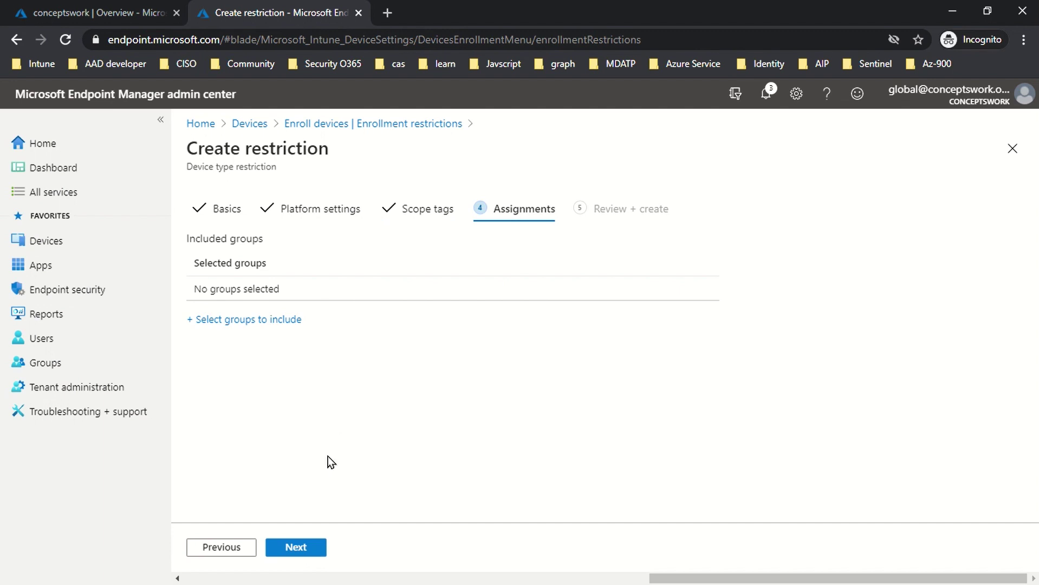
click(305, 548)
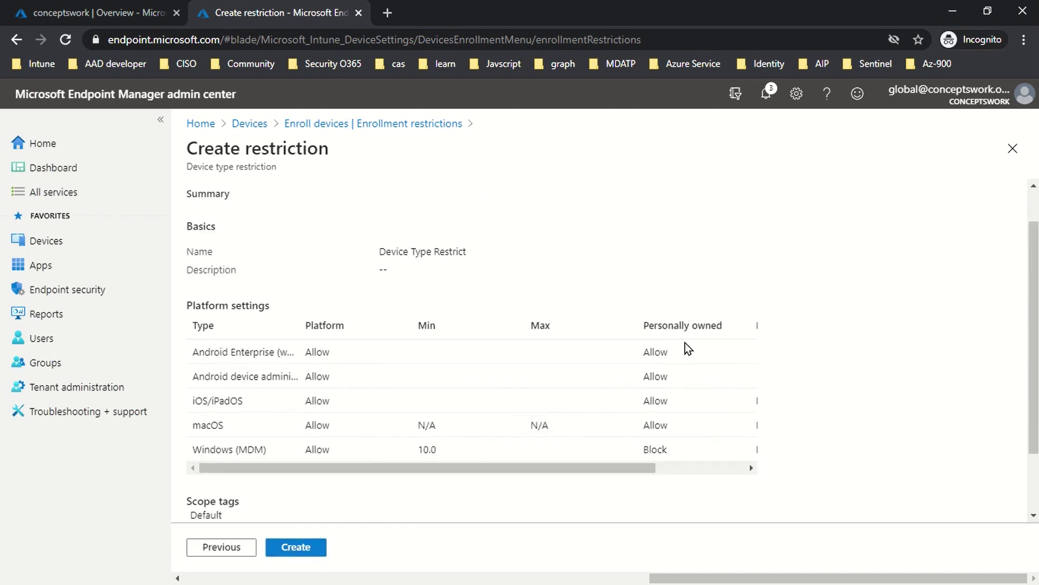
scroll(685, 343, down, 2)
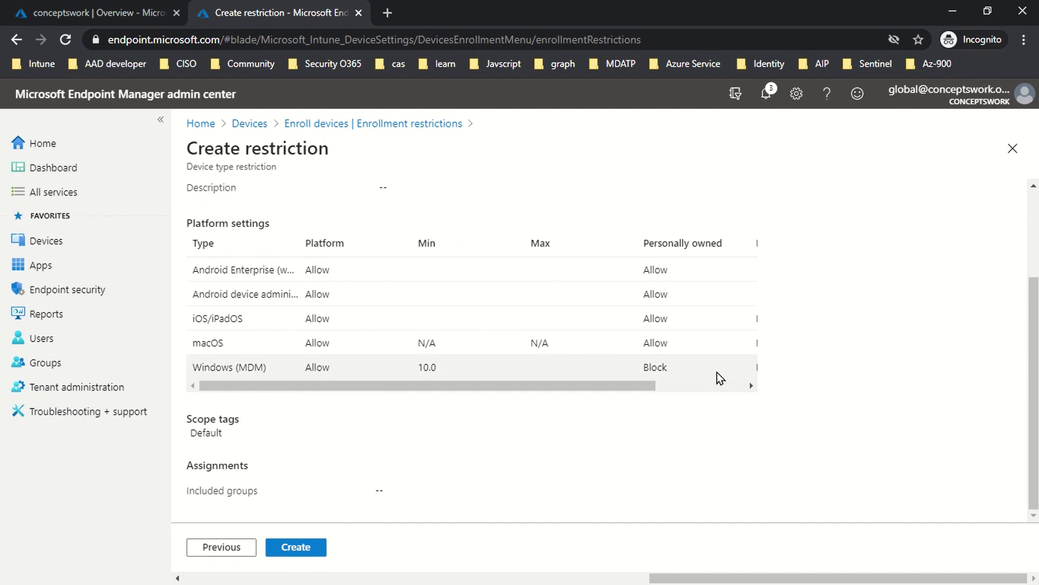
click(1007, 154)
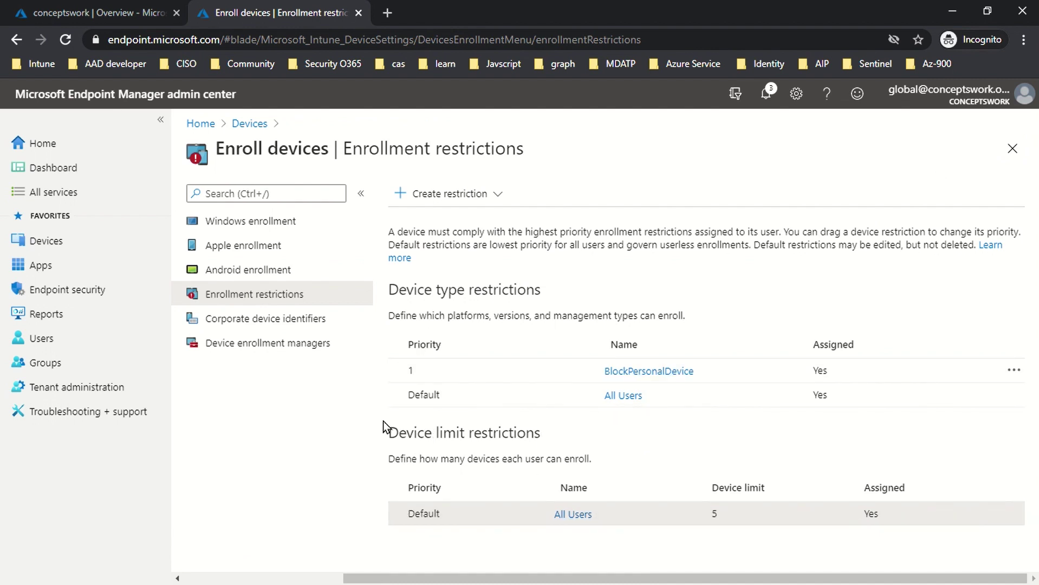
Step: Check BlockPersonalDevice's properties show personal Windows (MDM) devices blocked, then go to Corporate device identifiers
click(650, 371)
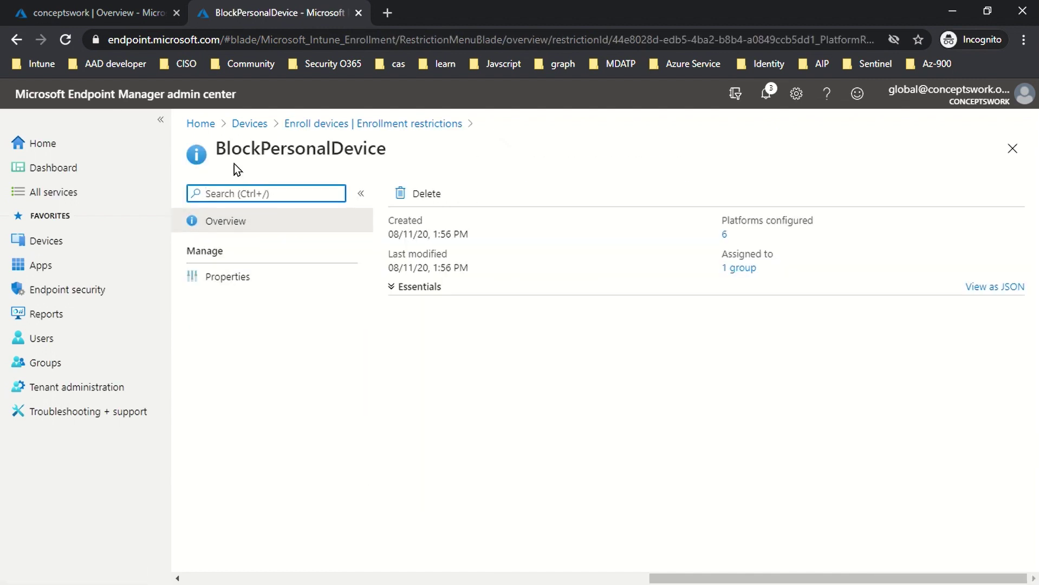
click(259, 281)
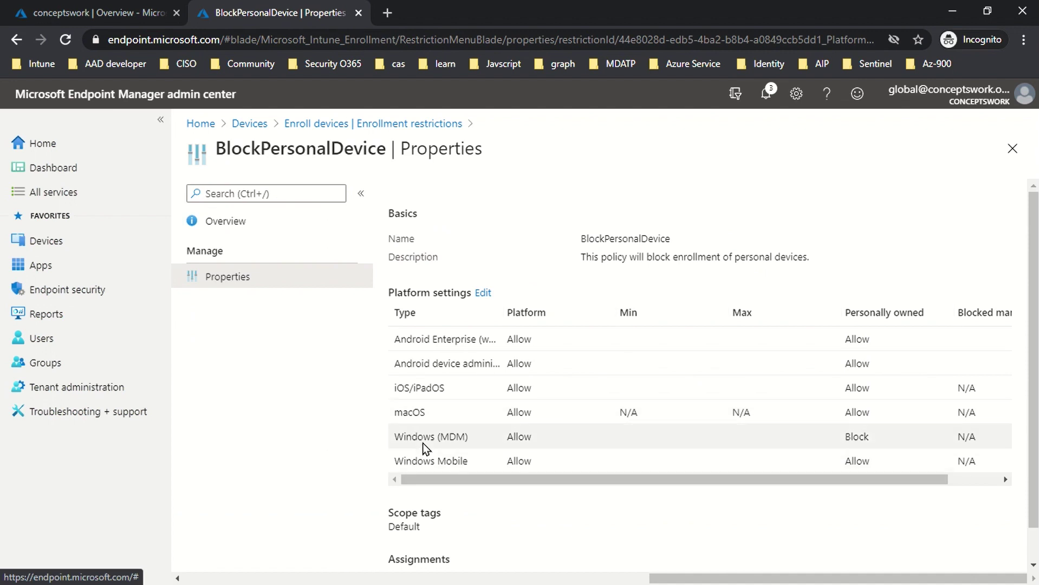
drag(401, 436, 571, 436)
click(918, 434)
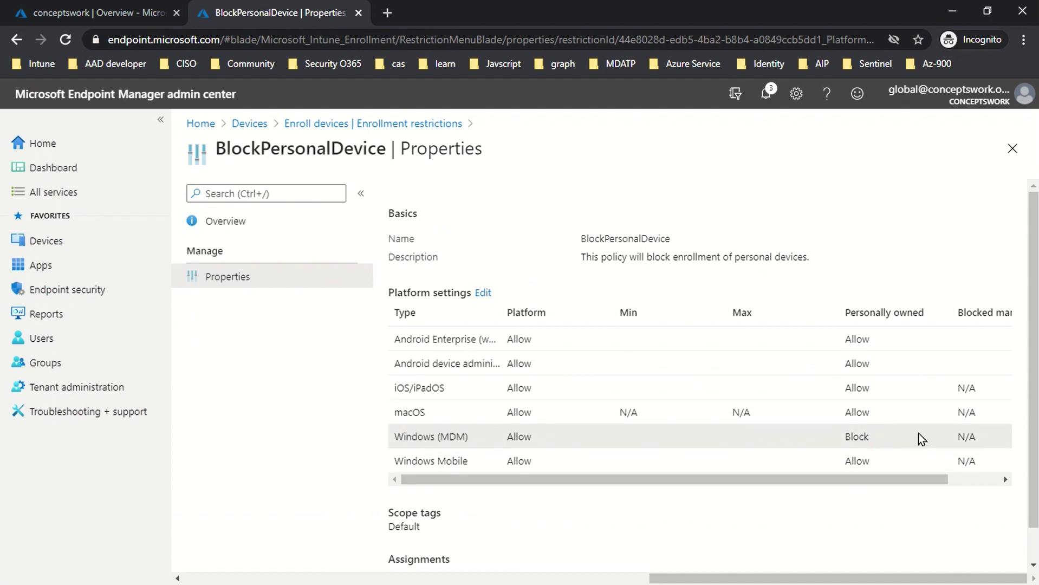
drag(412, 437, 470, 437)
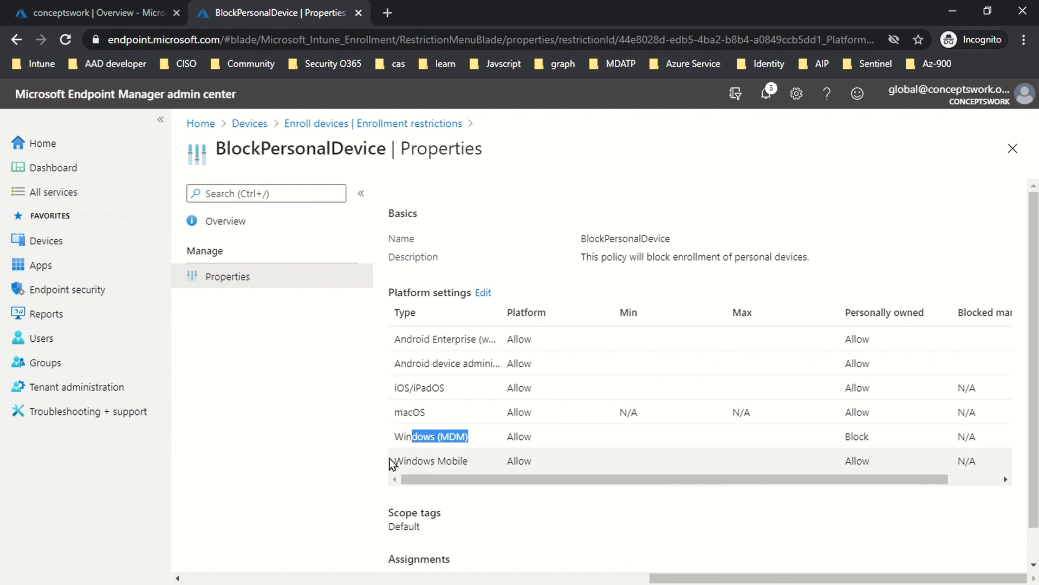
drag(402, 461, 511, 461)
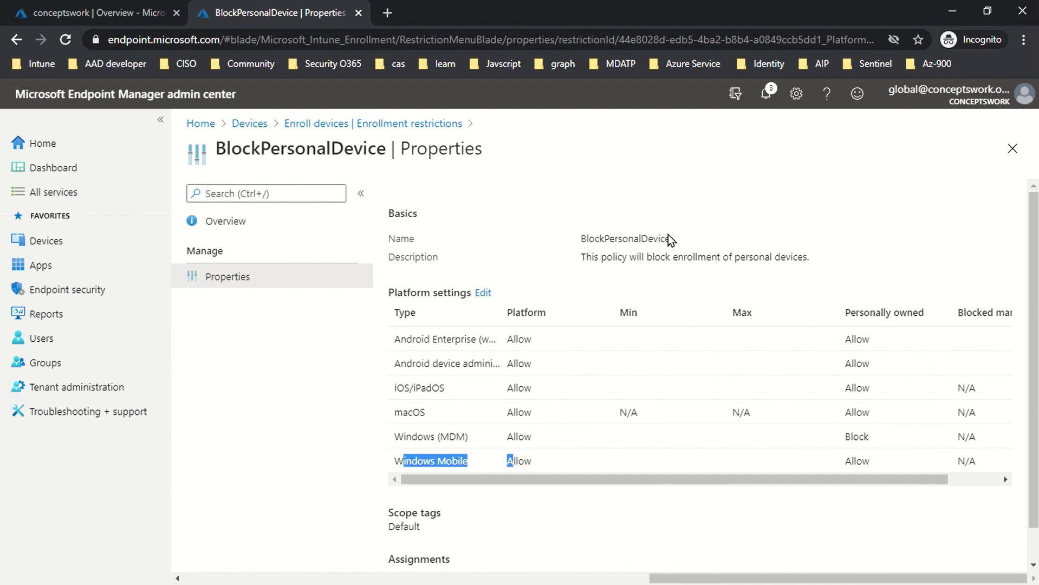
click(1010, 155)
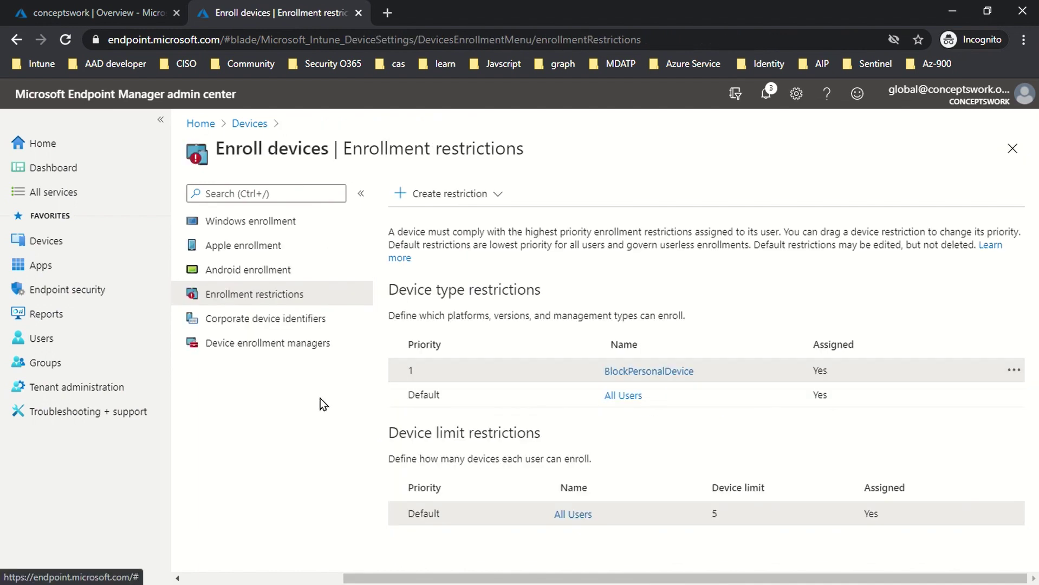
click(275, 322)
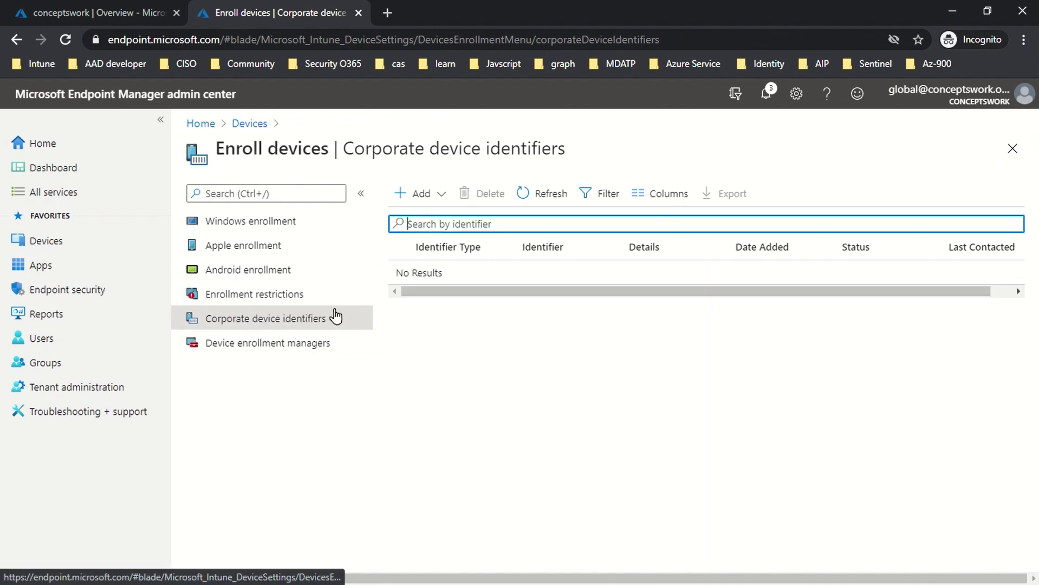
Step: Look at the manual identifier entry options, IMEI or serial, without adding any
click(423, 197)
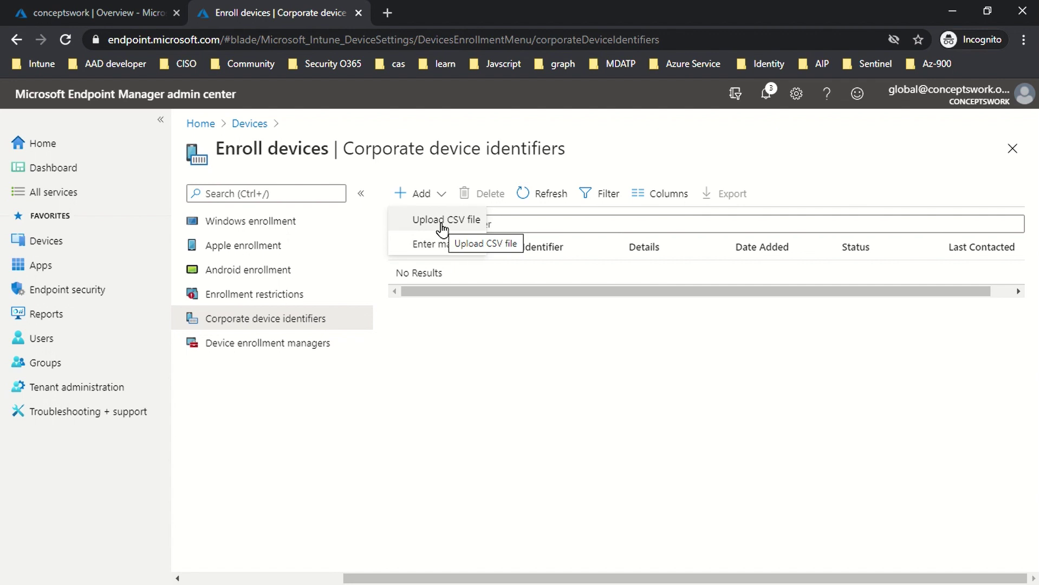
click(442, 247)
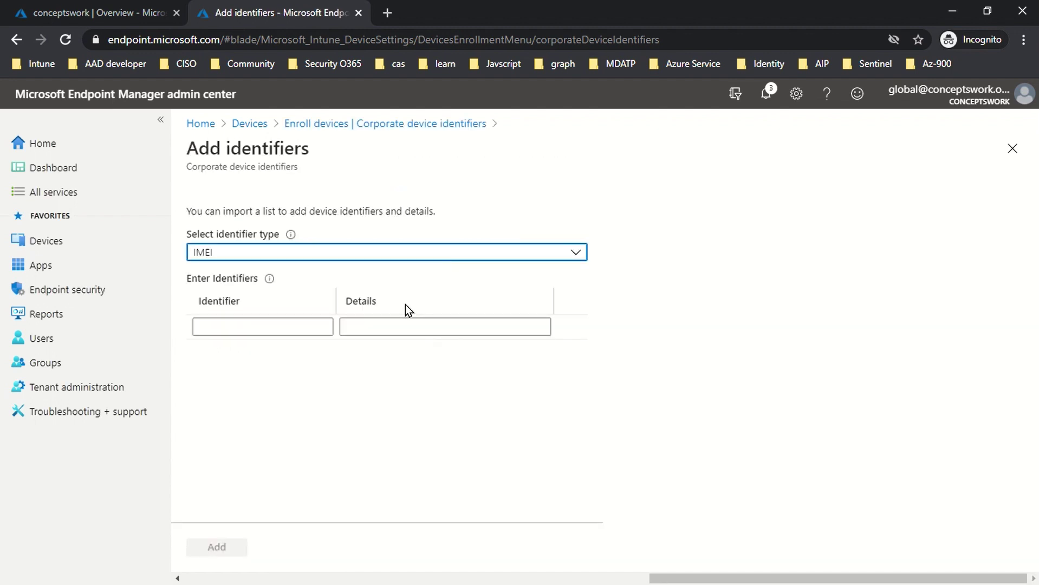
click(437, 254)
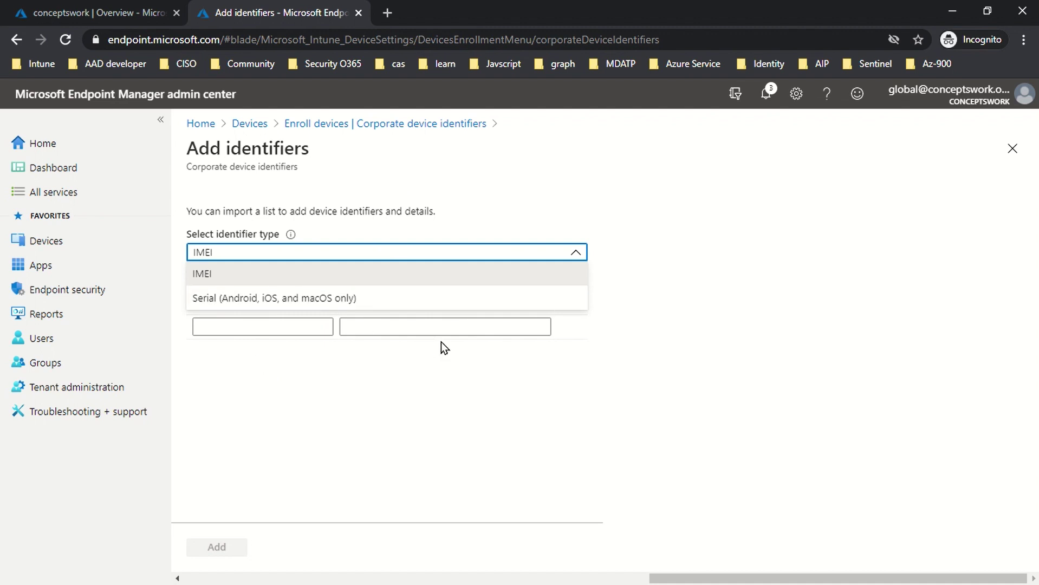
click(595, 377)
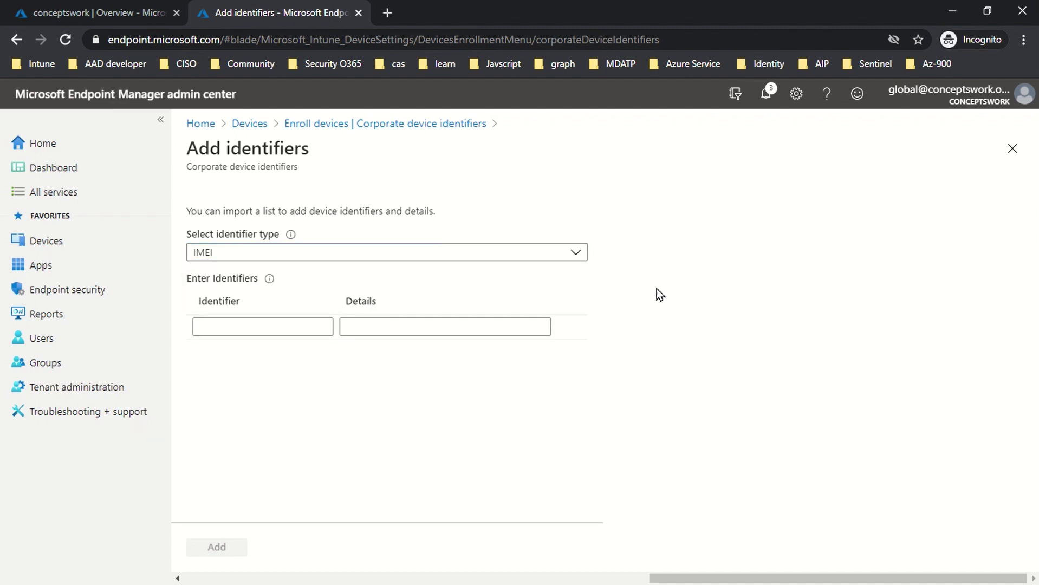
click(1013, 148)
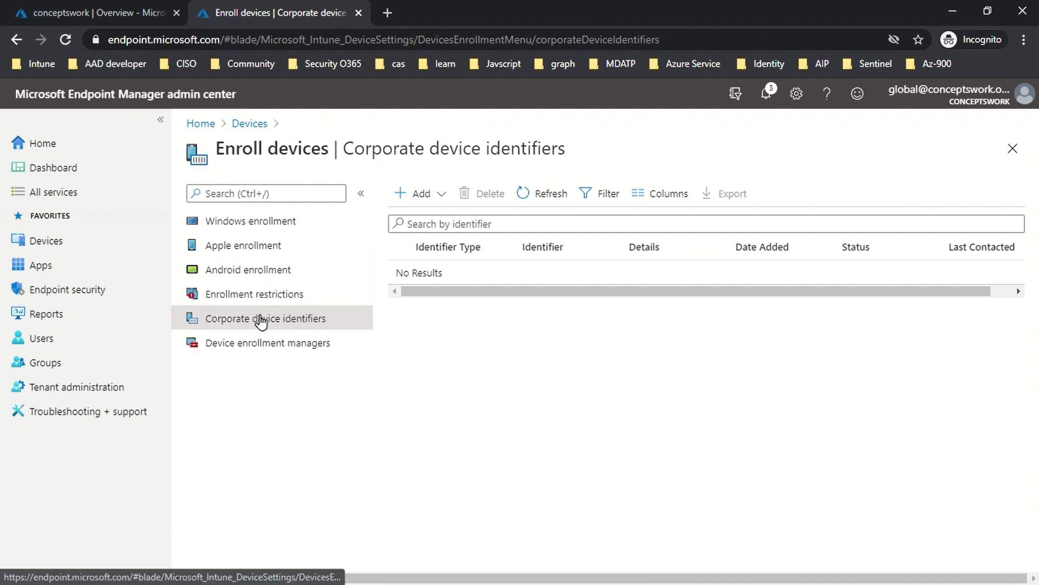
Step: Review the manual identifier types once more, then close Enroll devices back to the Devices overview
click(414, 196)
click(426, 243)
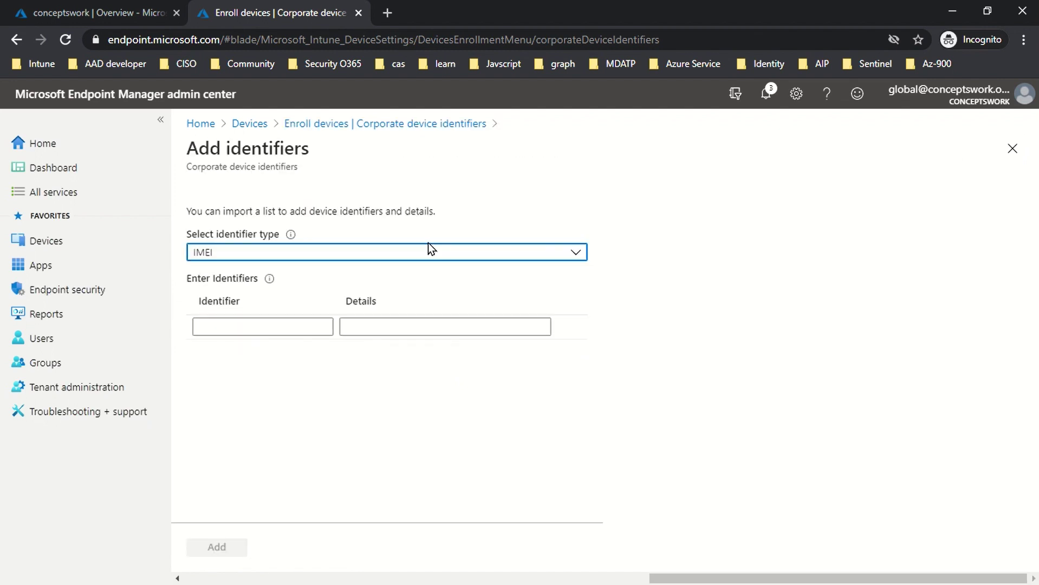
click(300, 254)
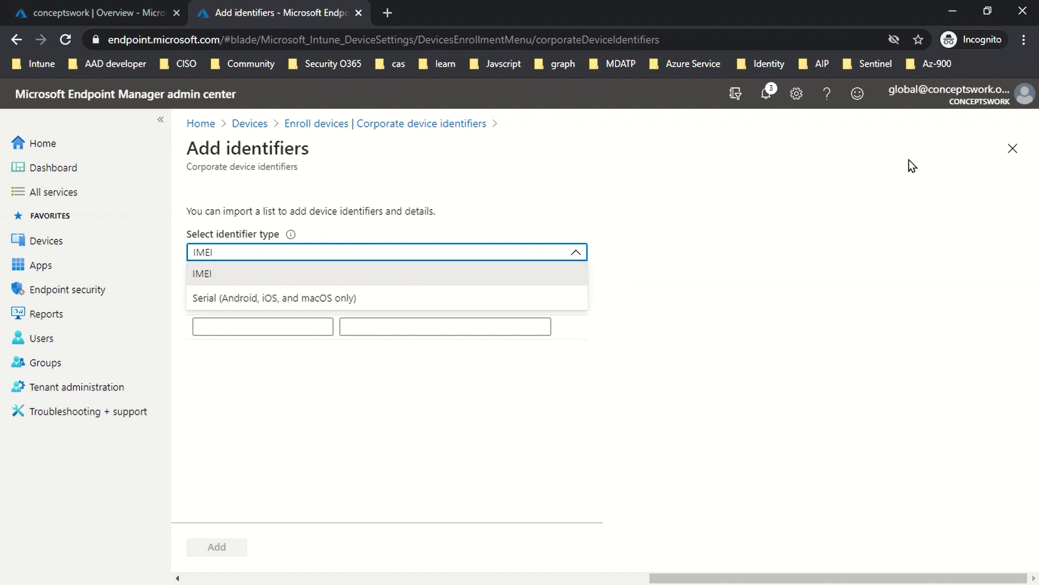
click(1015, 154)
click(1017, 157)
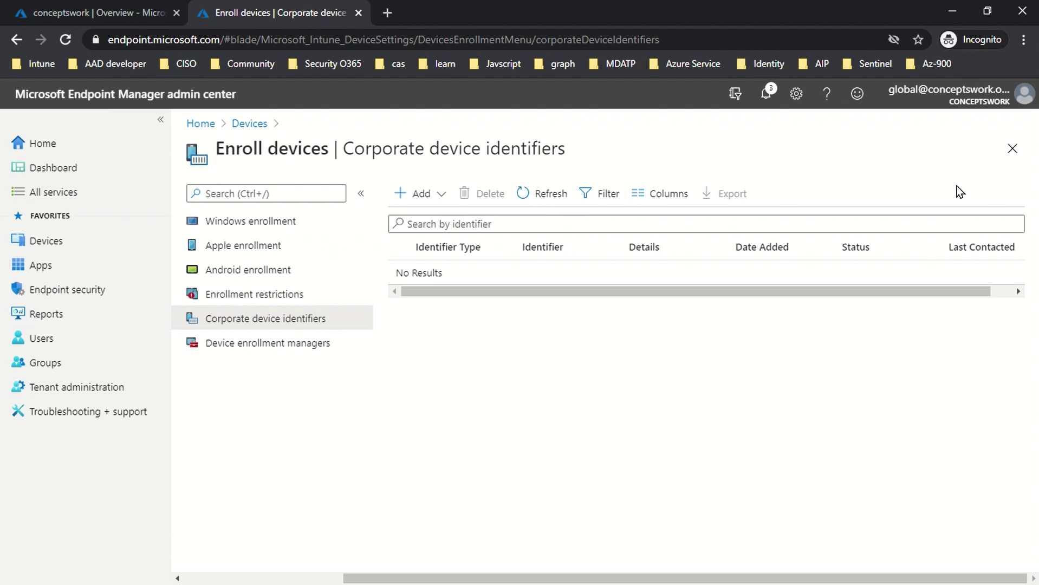
click(1012, 149)
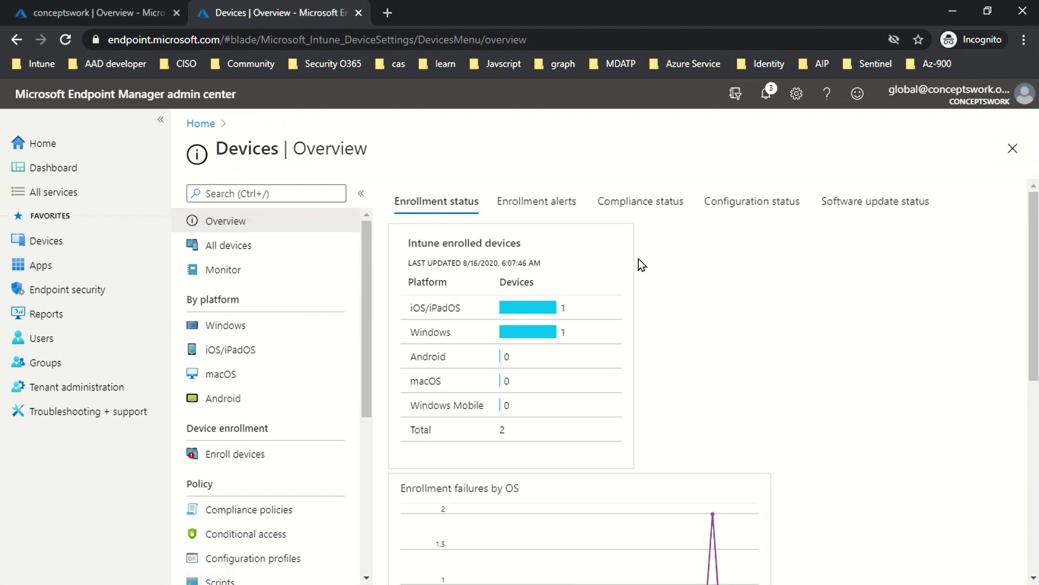
Step: Reopen BlockPersonalDevice's properties from Enrollment restrictions to display its platform settings
click(222, 453)
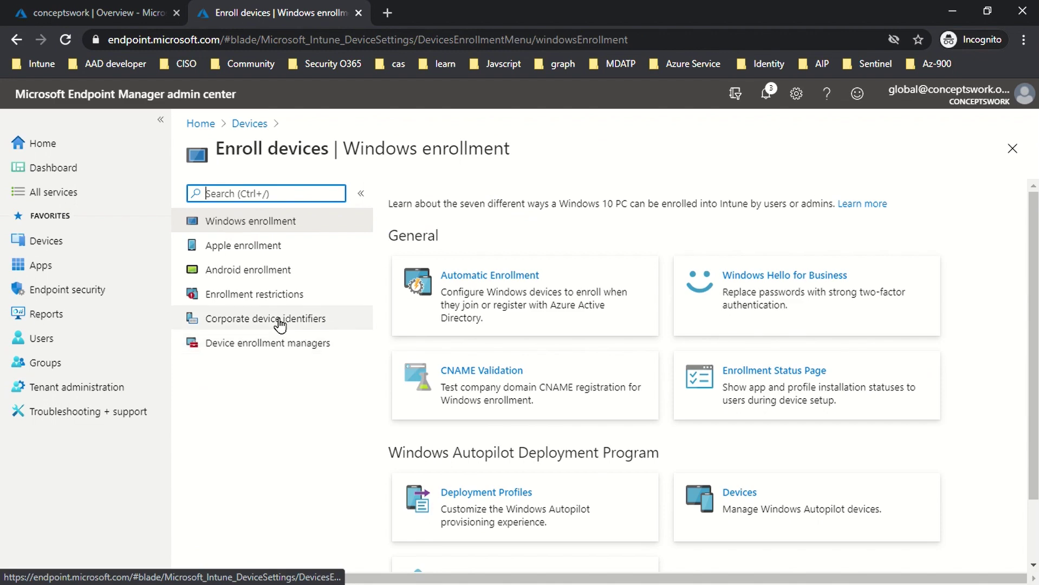
click(268, 295)
click(655, 383)
click(226, 279)
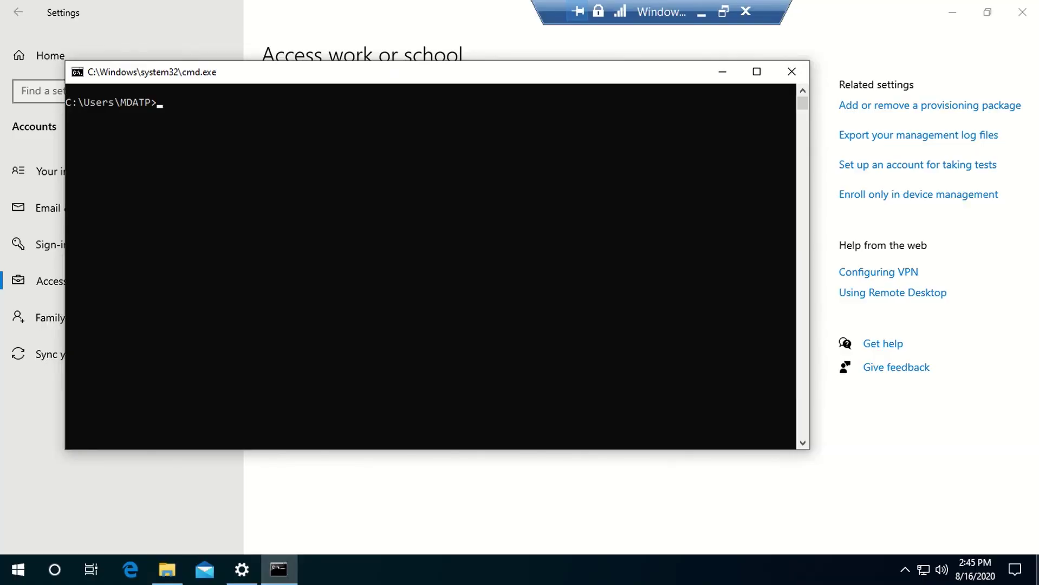
Step: Run hostname in Command Prompt and confirm the computer name is enroll
click(318, 248)
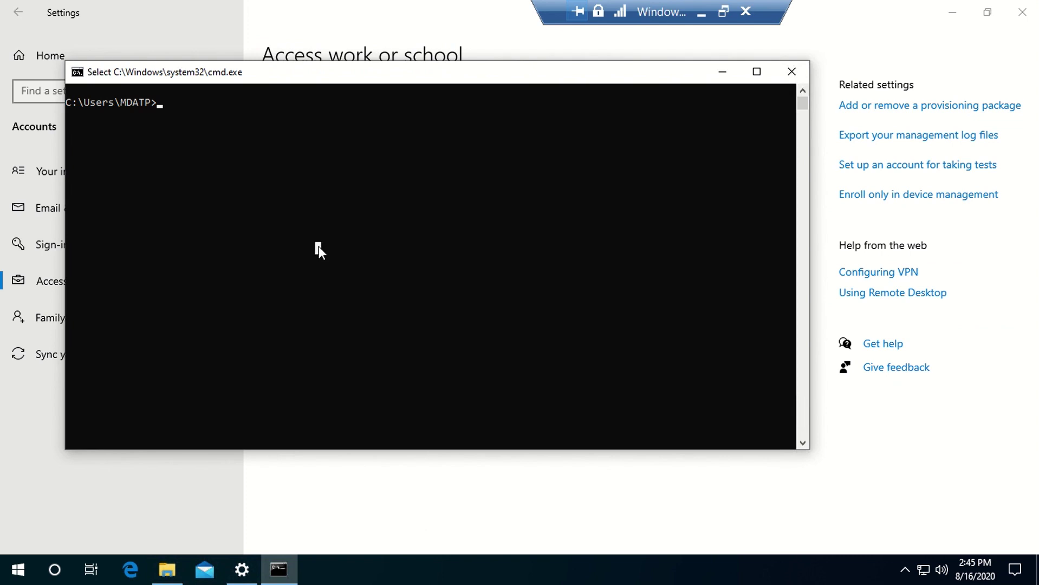
text(hostname)
key(Return)
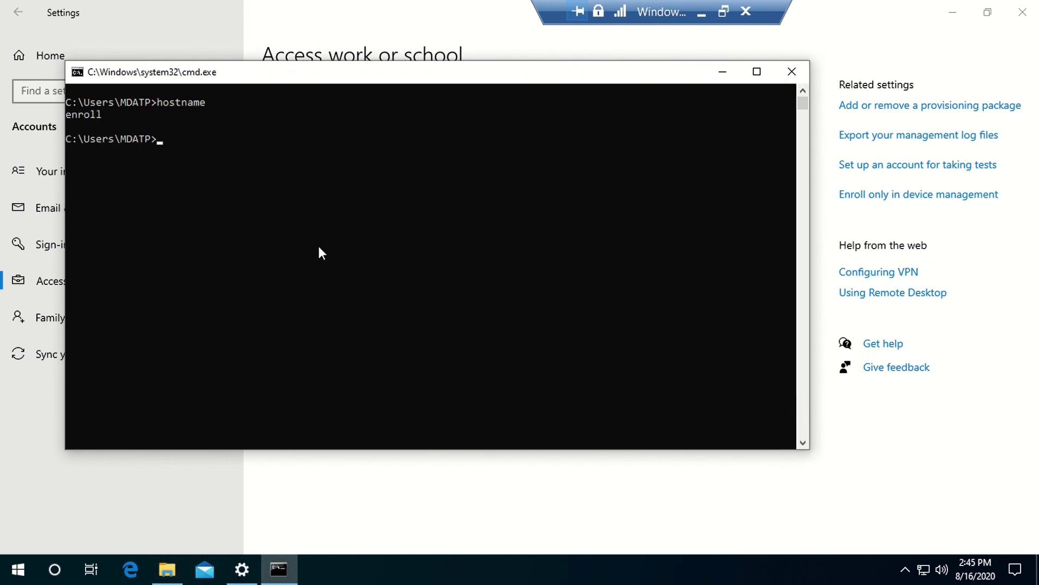
drag(67, 117, 135, 118)
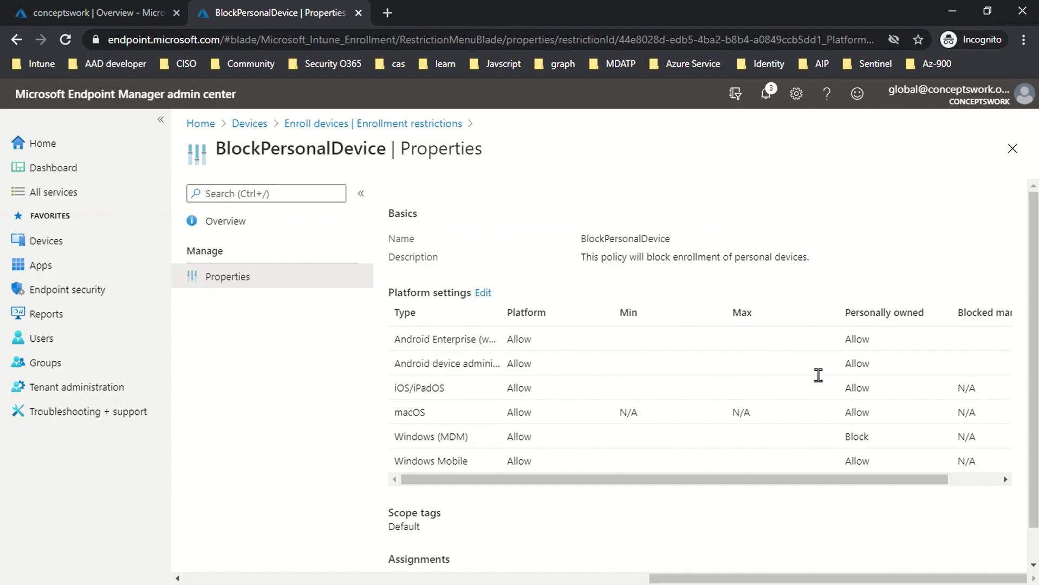
Step: Open the Windows devices list in the admin center and bring Settings back to the front
scroll(289, 476, left, 10)
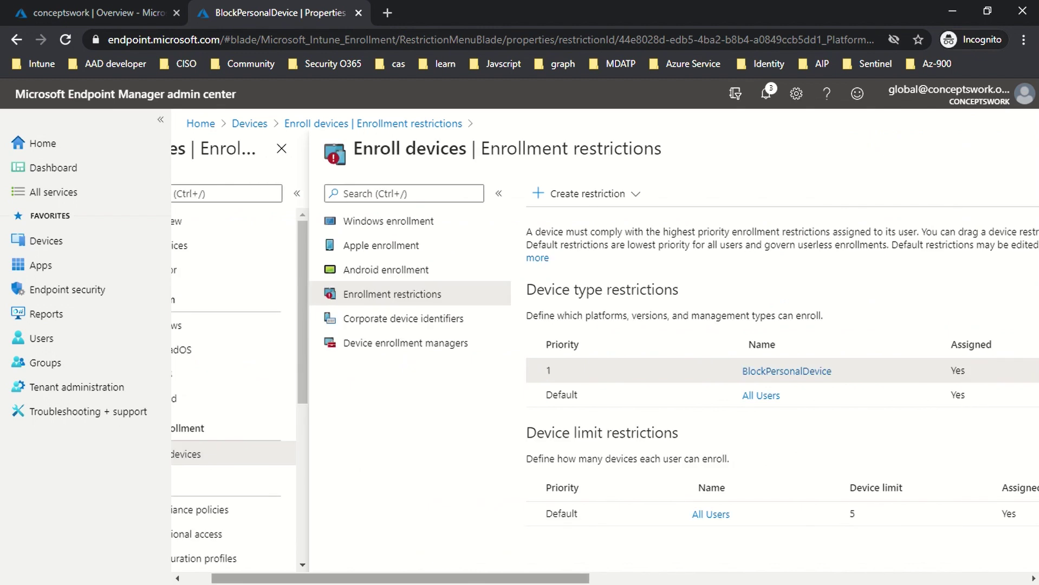
click(242, 327)
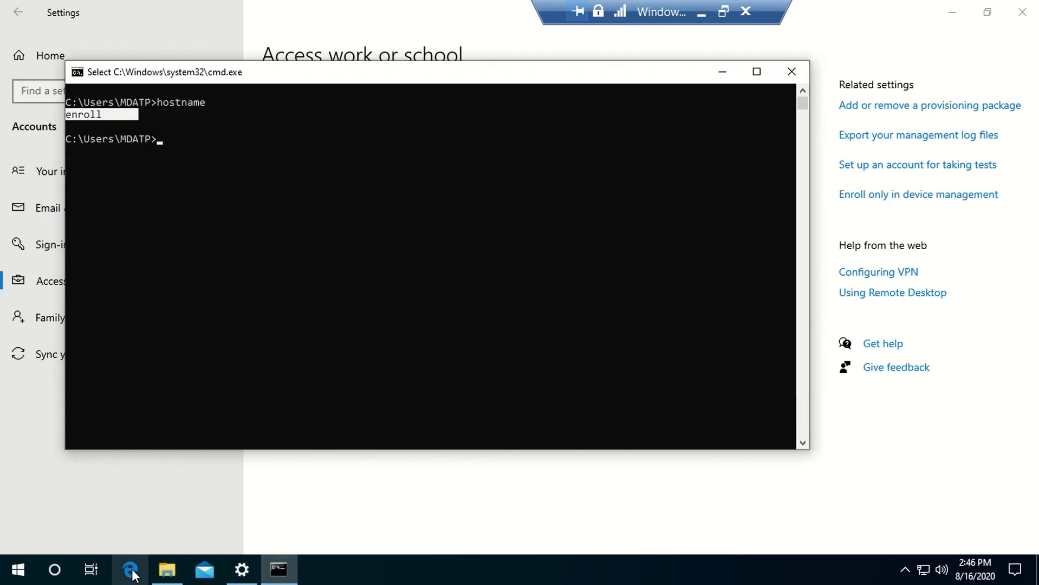
click(241, 567)
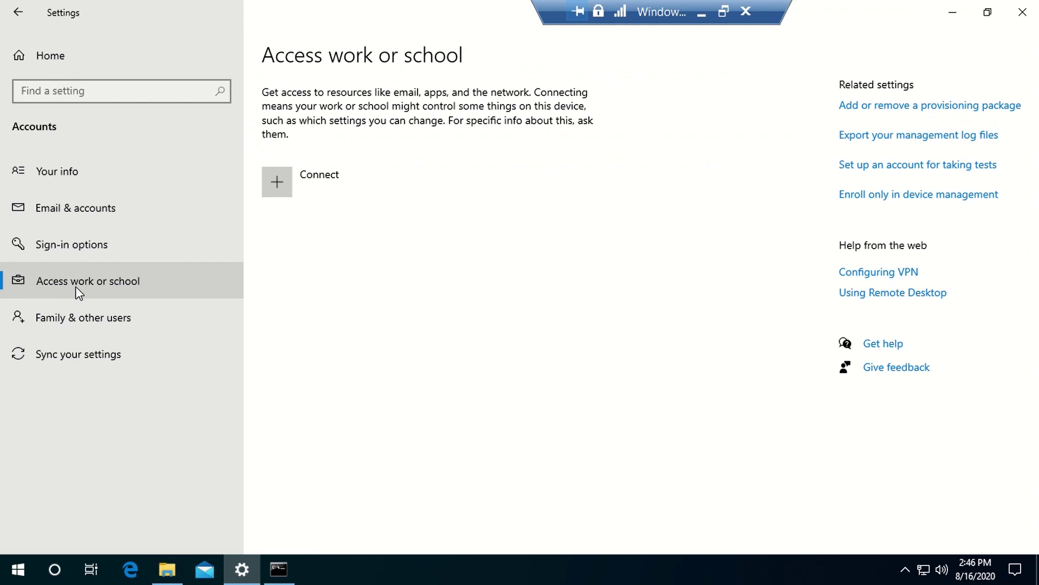
Step: Choose to join this device to Azure Active Directory and enter the work account name
click(321, 185)
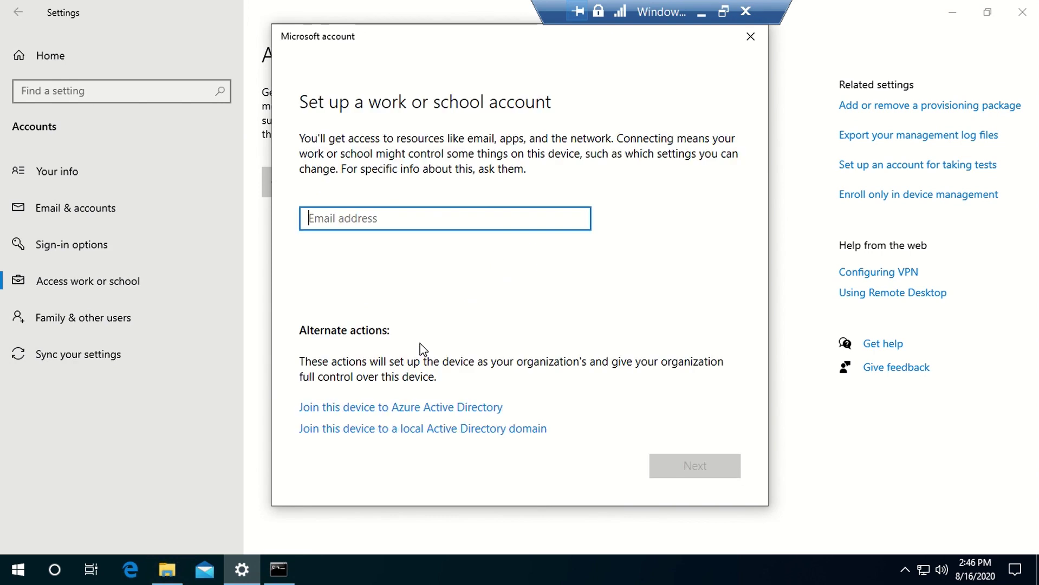
click(381, 410)
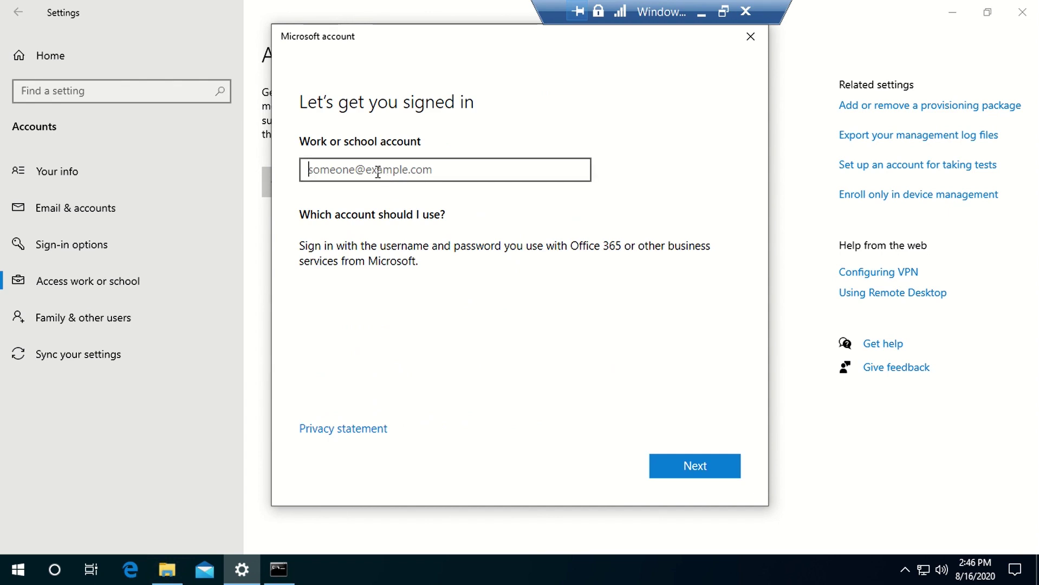
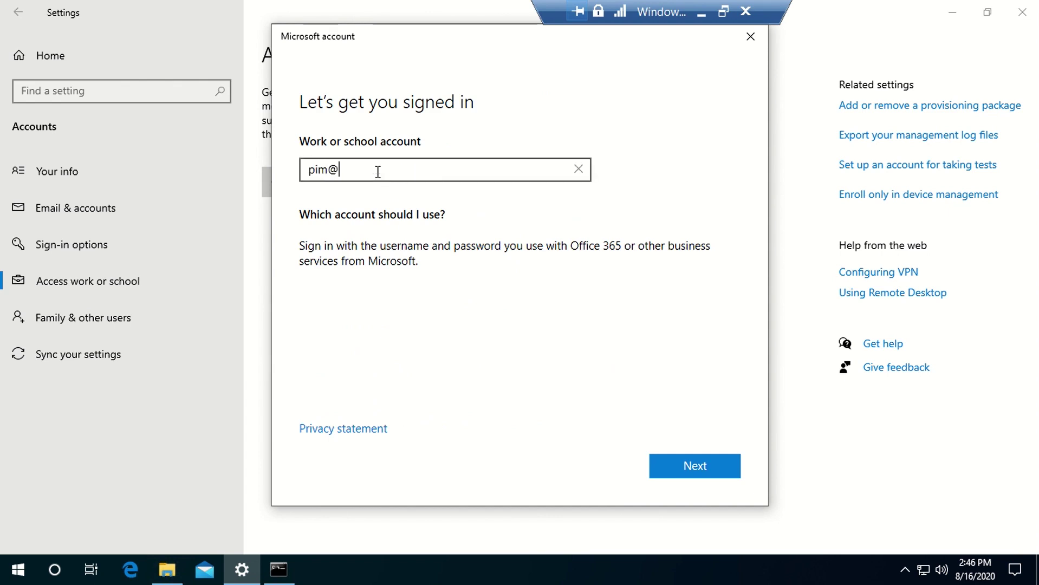
key(Return)
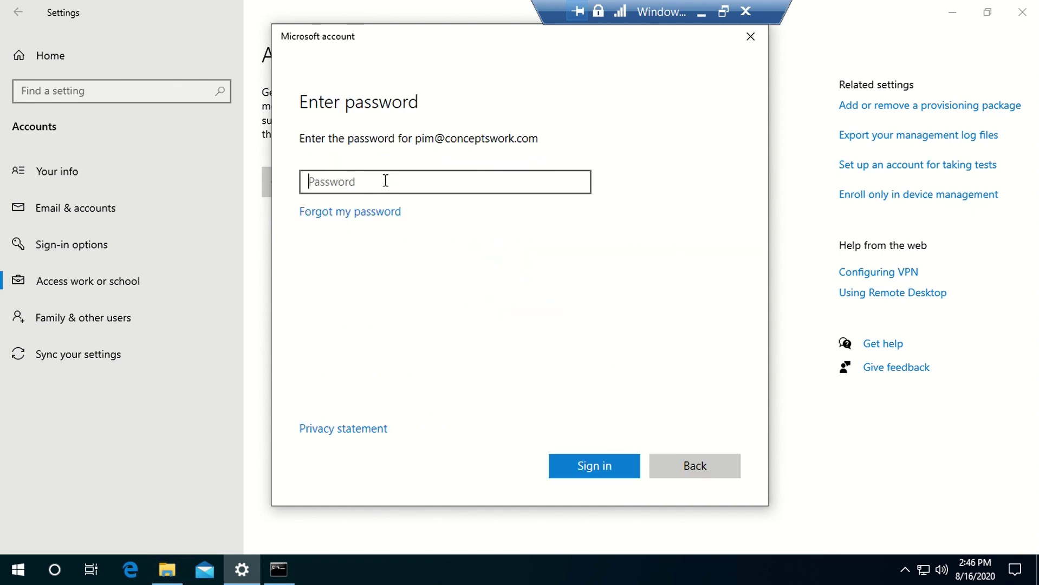
Step: Sign in with the account password and confirm the join; enrollment fails with error 80180014
text(*********)
key(Return)
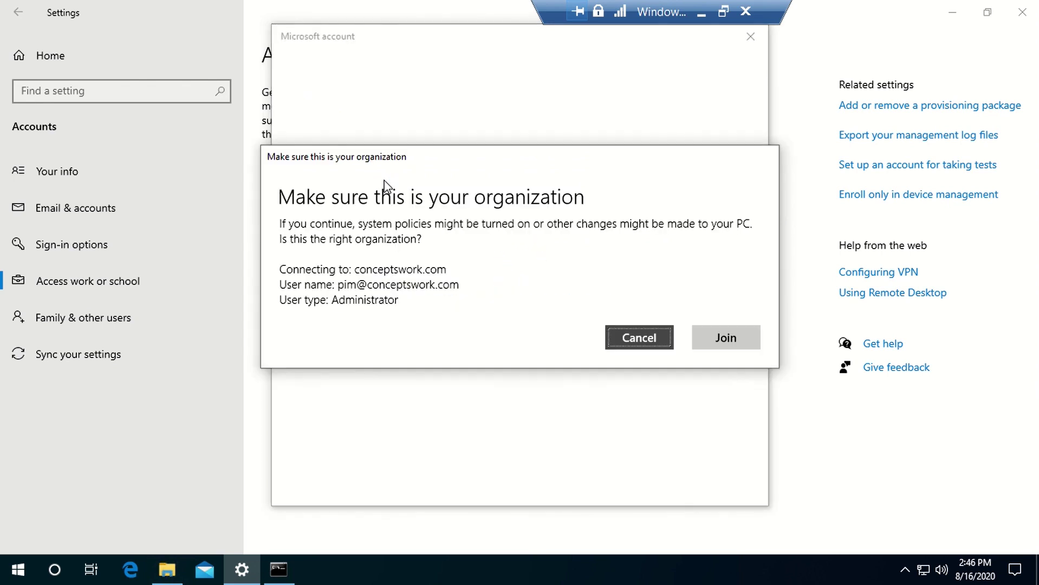
click(725, 340)
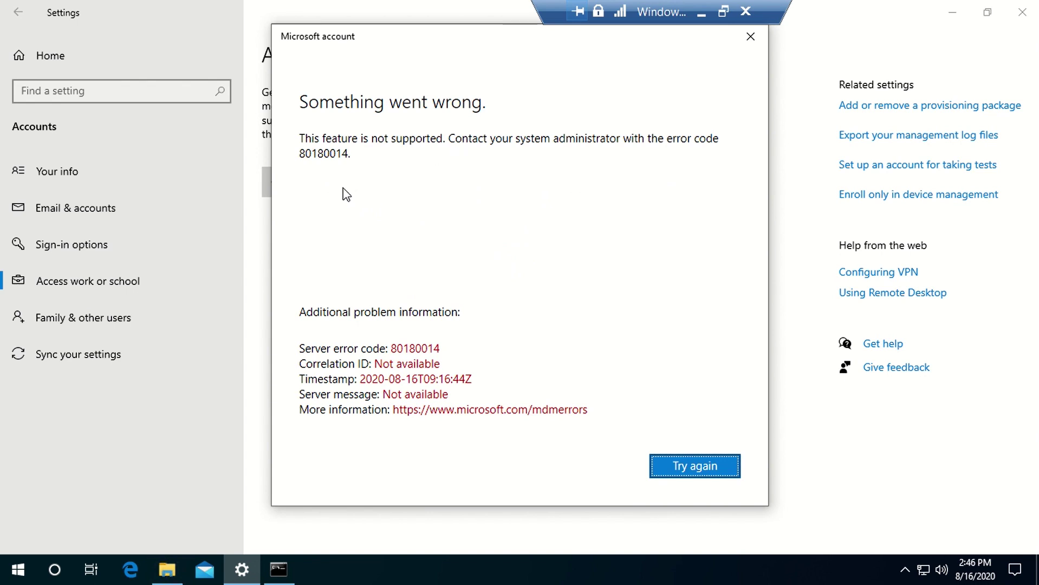
click(303, 162)
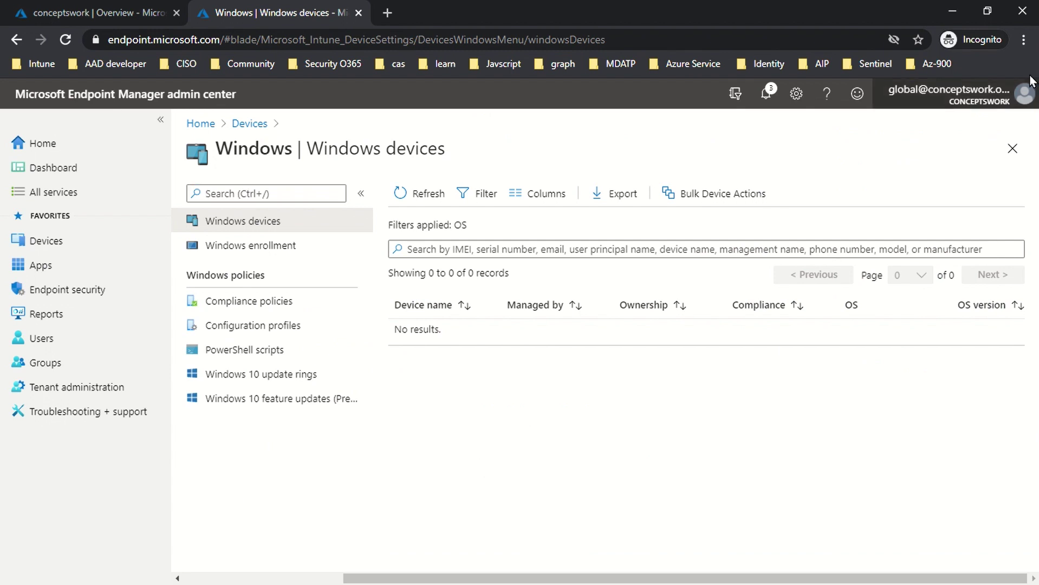
Step: Leave the Windows devices page and open the Enrollment failures report under Devices > Monitor
click(1013, 149)
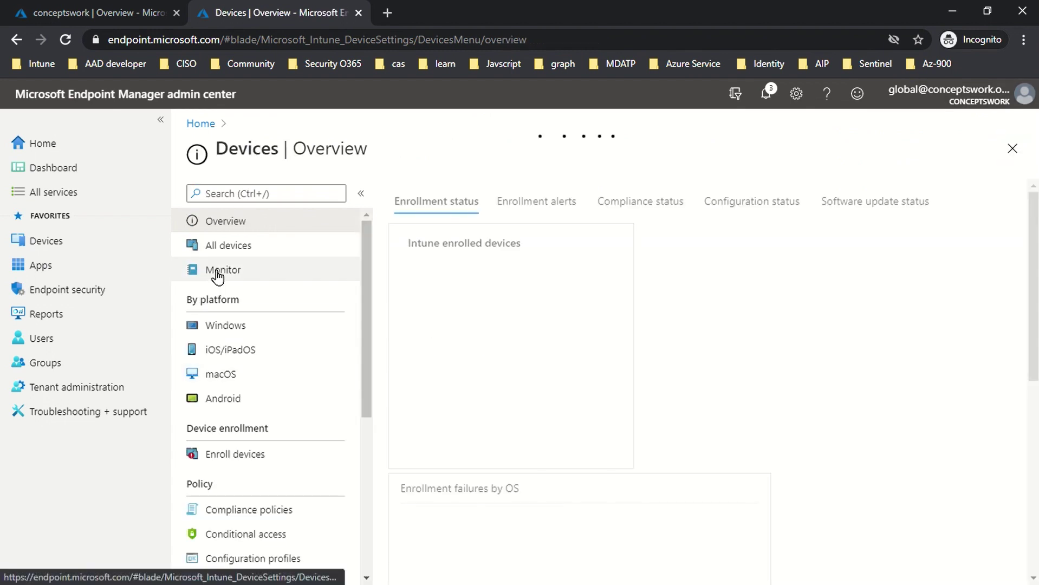
click(234, 271)
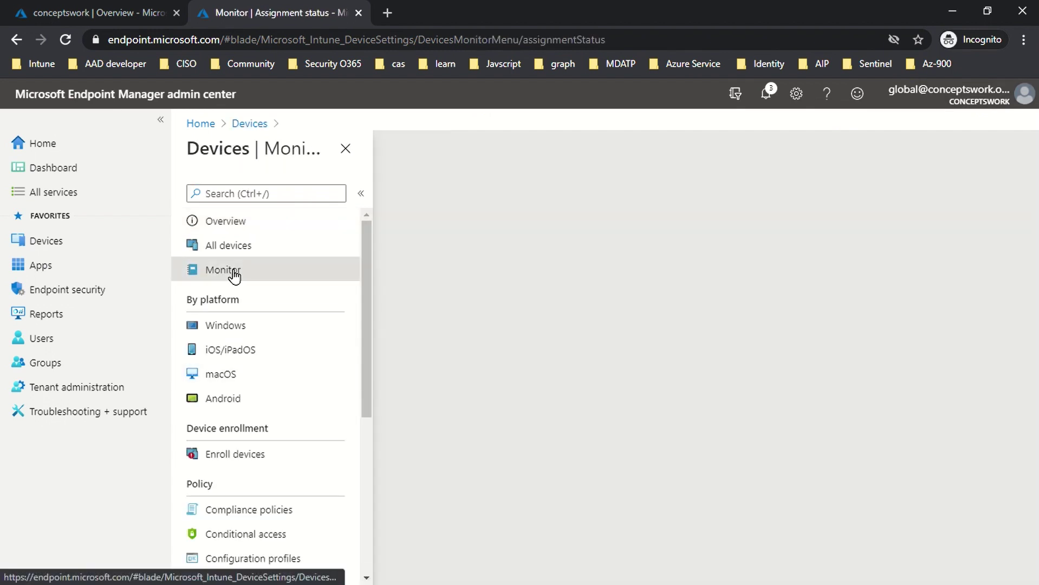
scroll(317, 347, down, 1)
scroll(314, 341, down, 2)
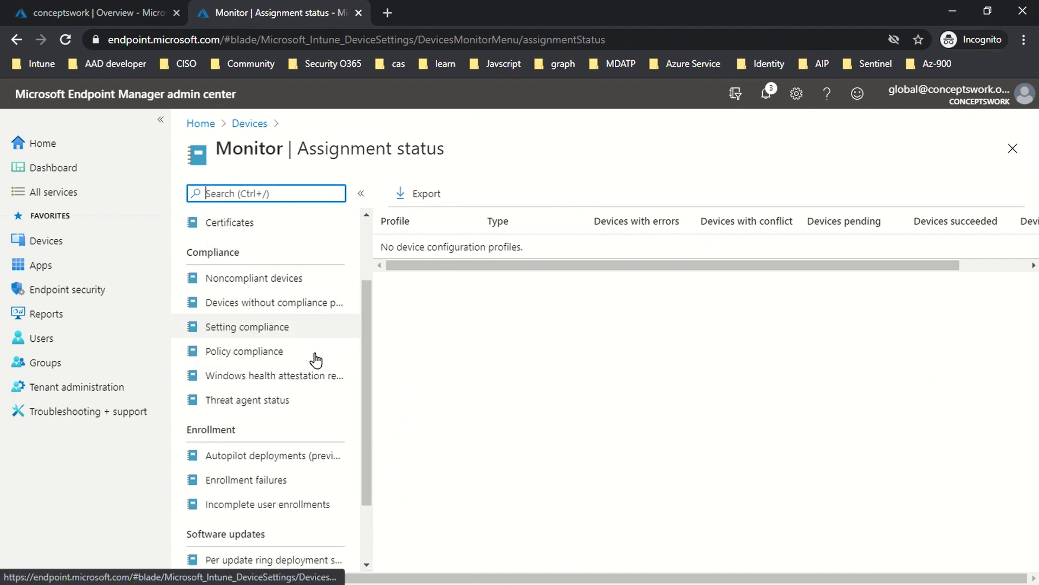
click(258, 429)
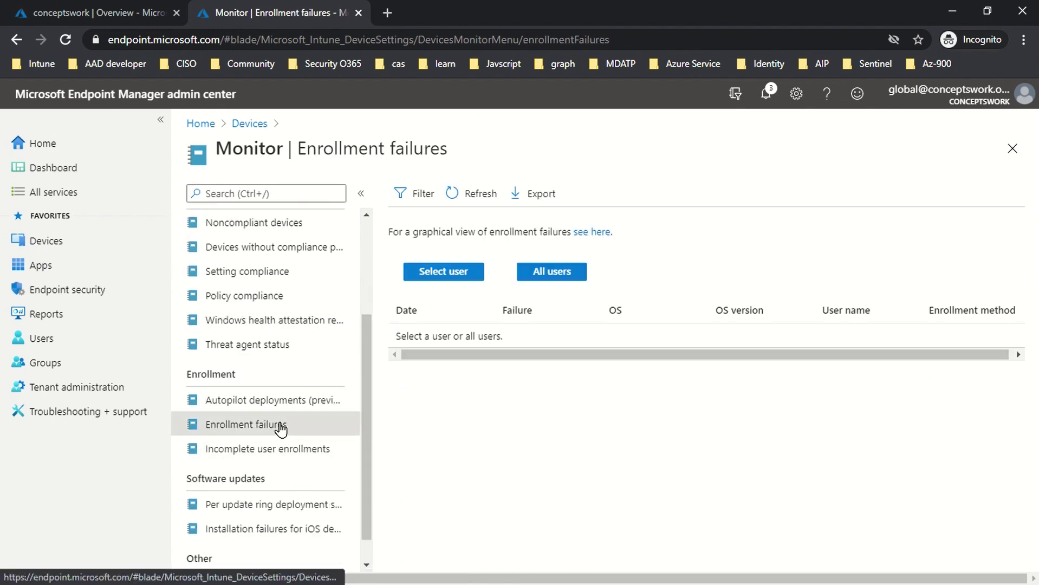
Step: Filter failures to the test user and open the 11:22 AM personal-Windows-device-blocked failure
click(442, 274)
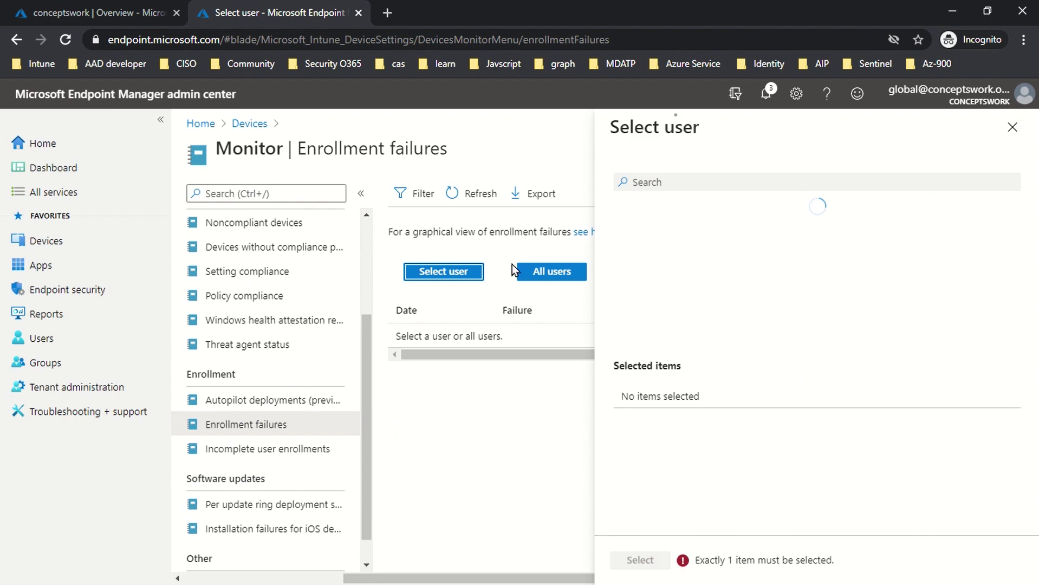
click(654, 187)
text(pim)
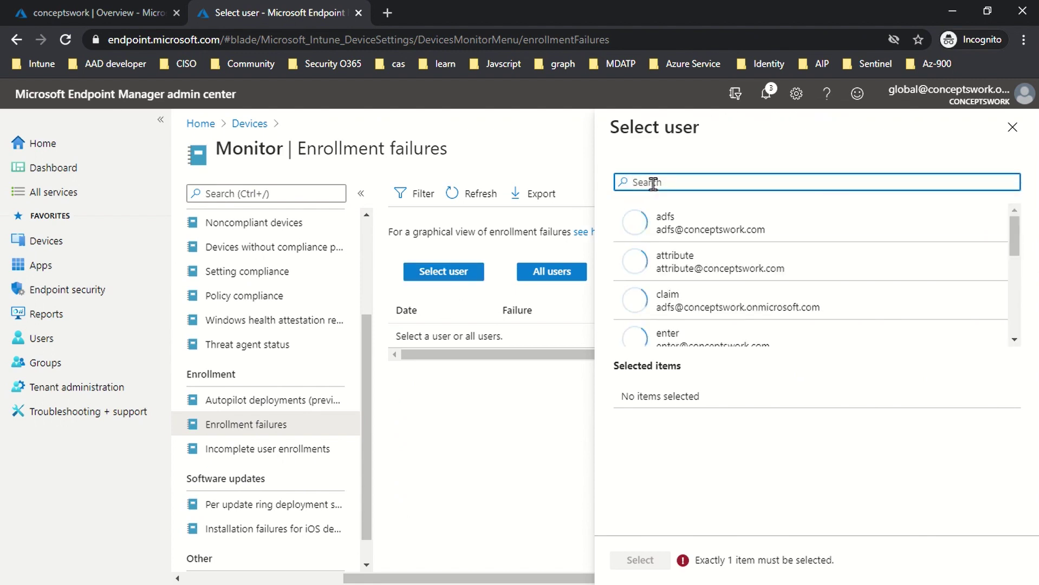
click(696, 228)
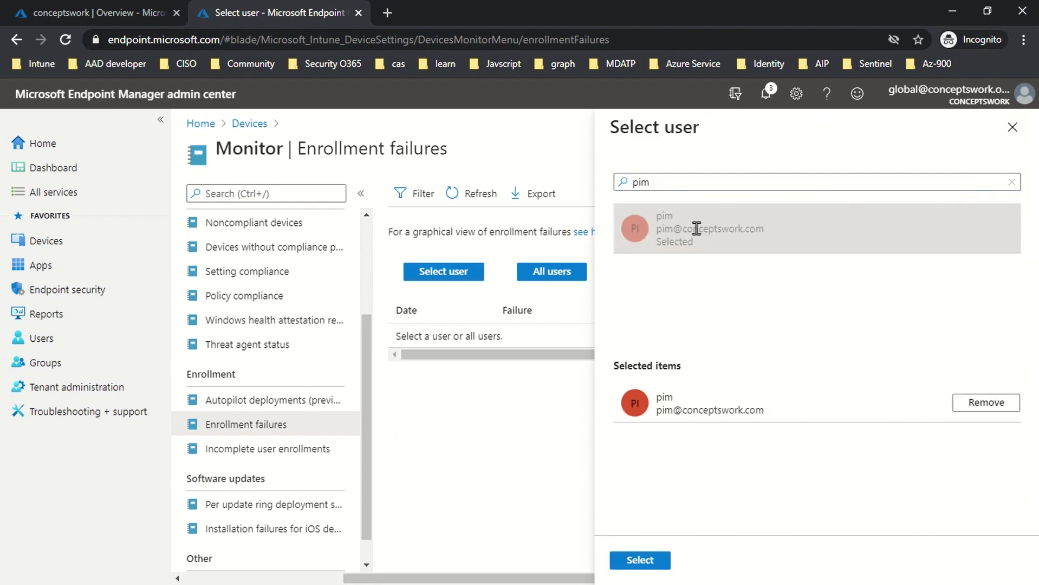
click(644, 561)
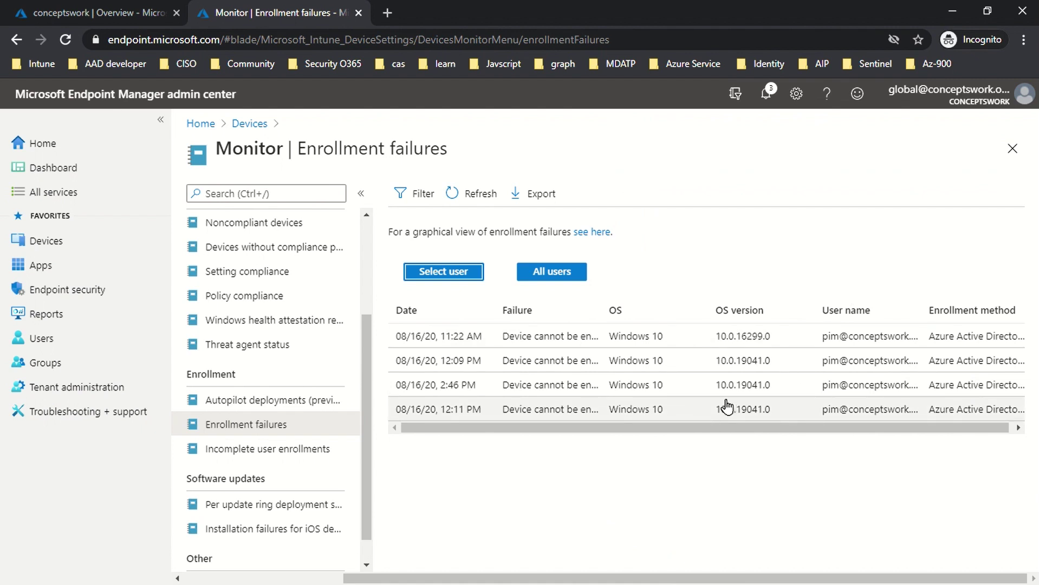
click(545, 338)
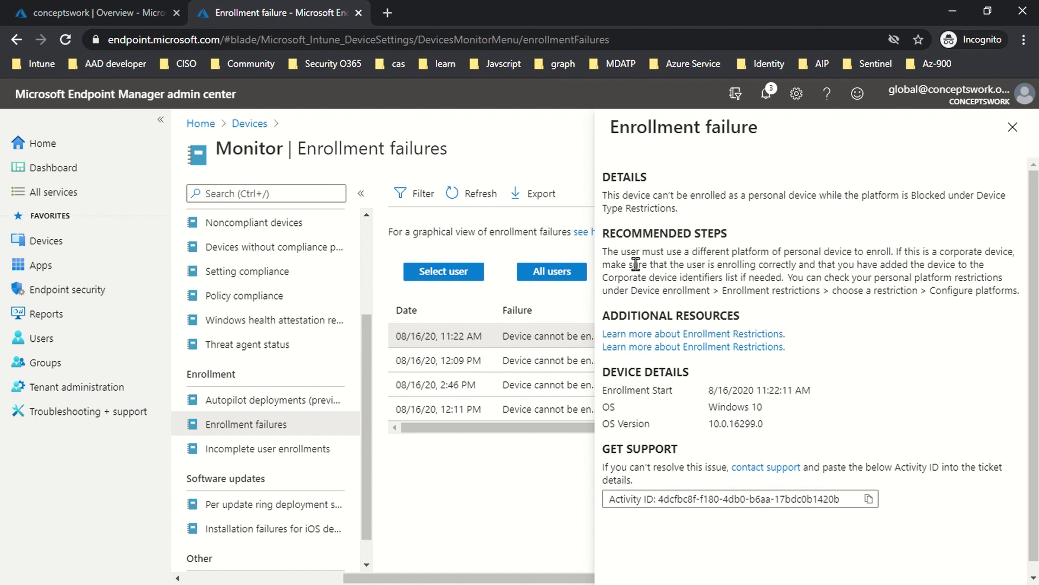
drag(637, 265, 842, 291)
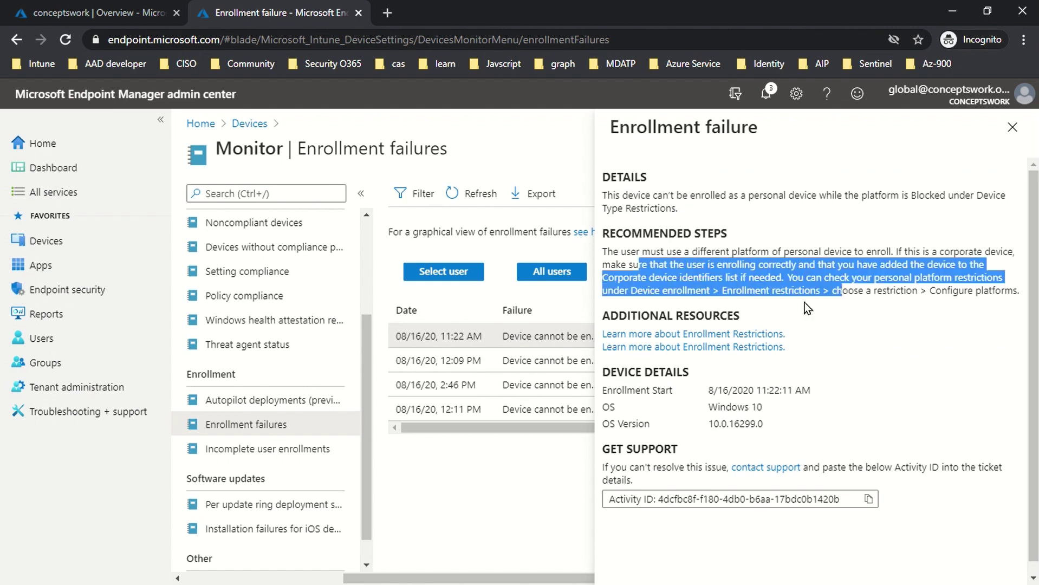